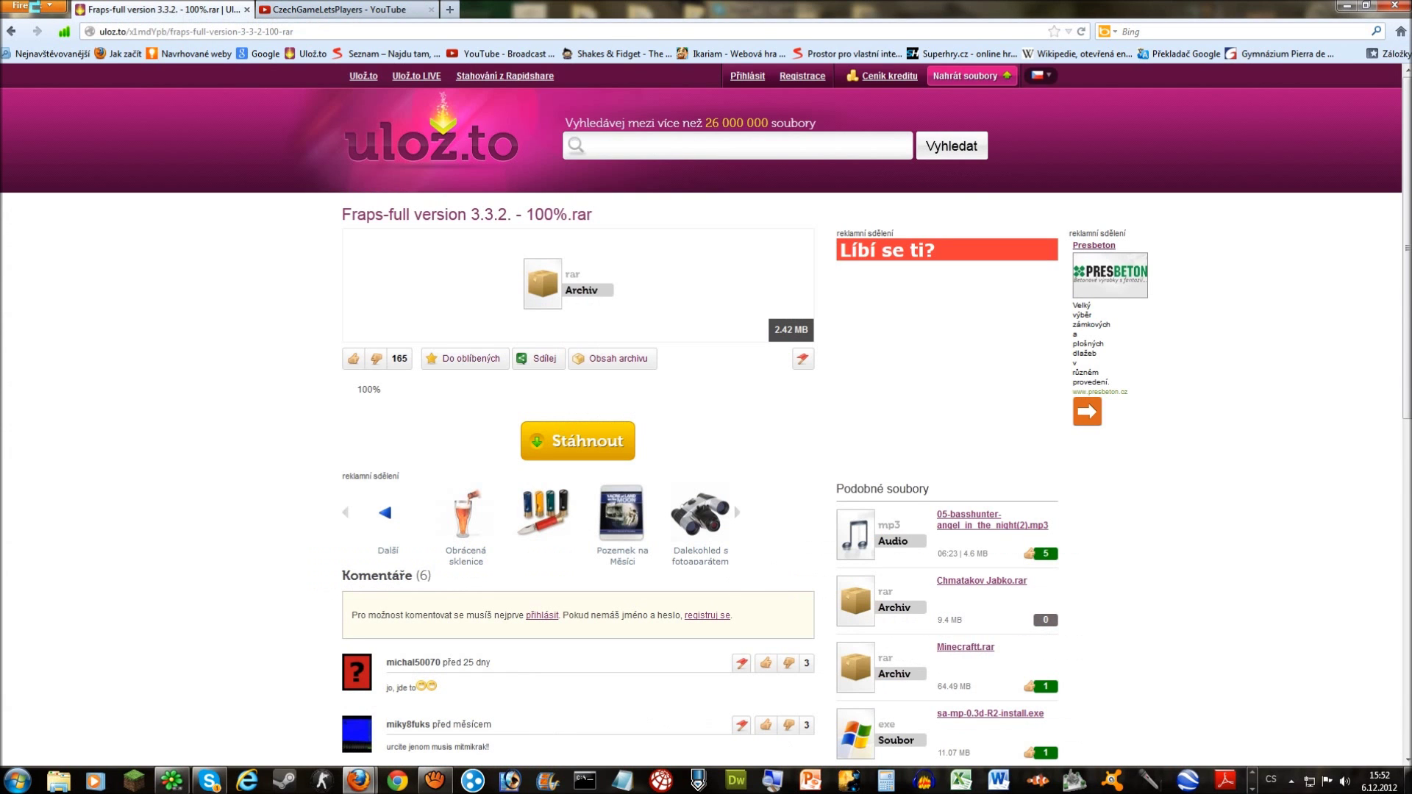
# Search the file-sharing site for "fraps full version"
pyautogui.write('fraps')
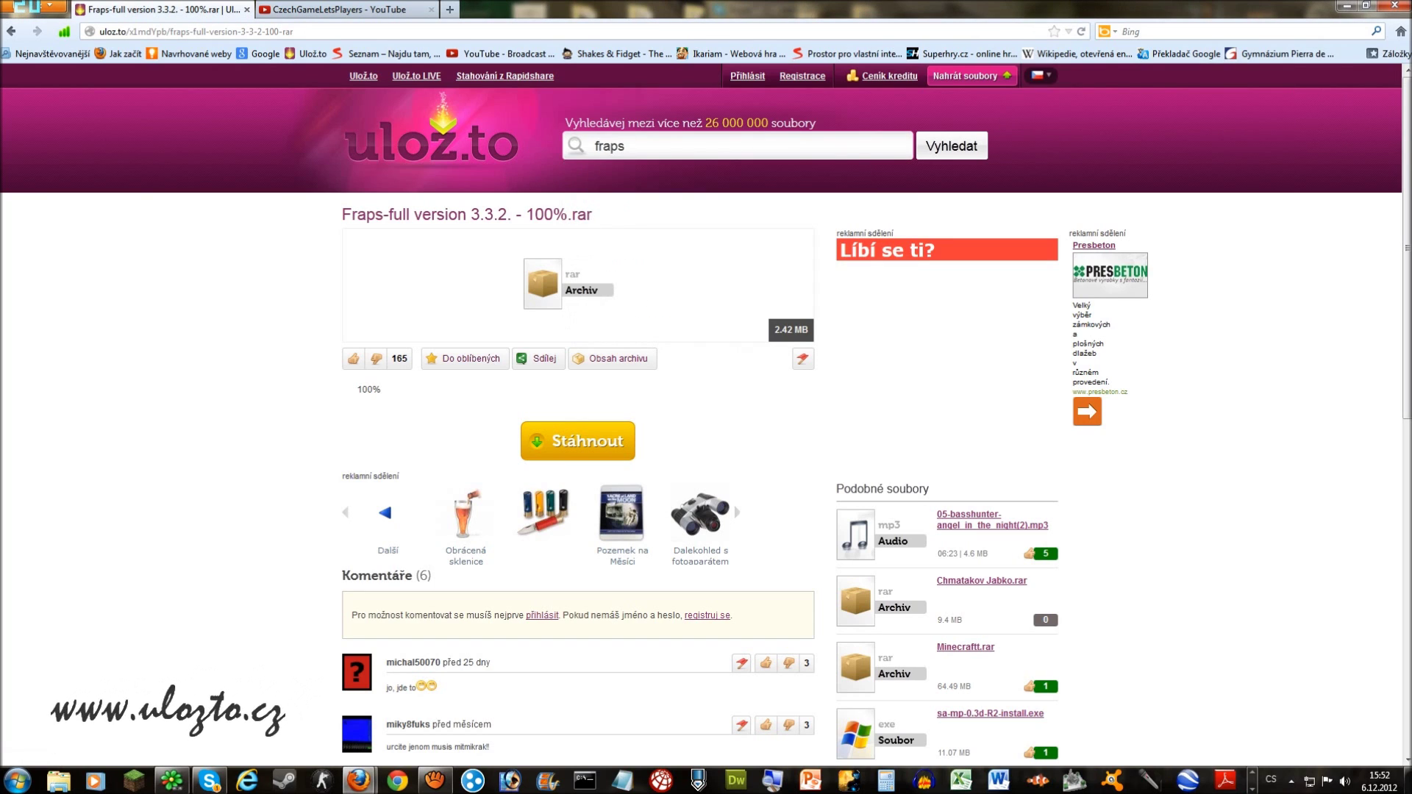
pyautogui.write(' full')
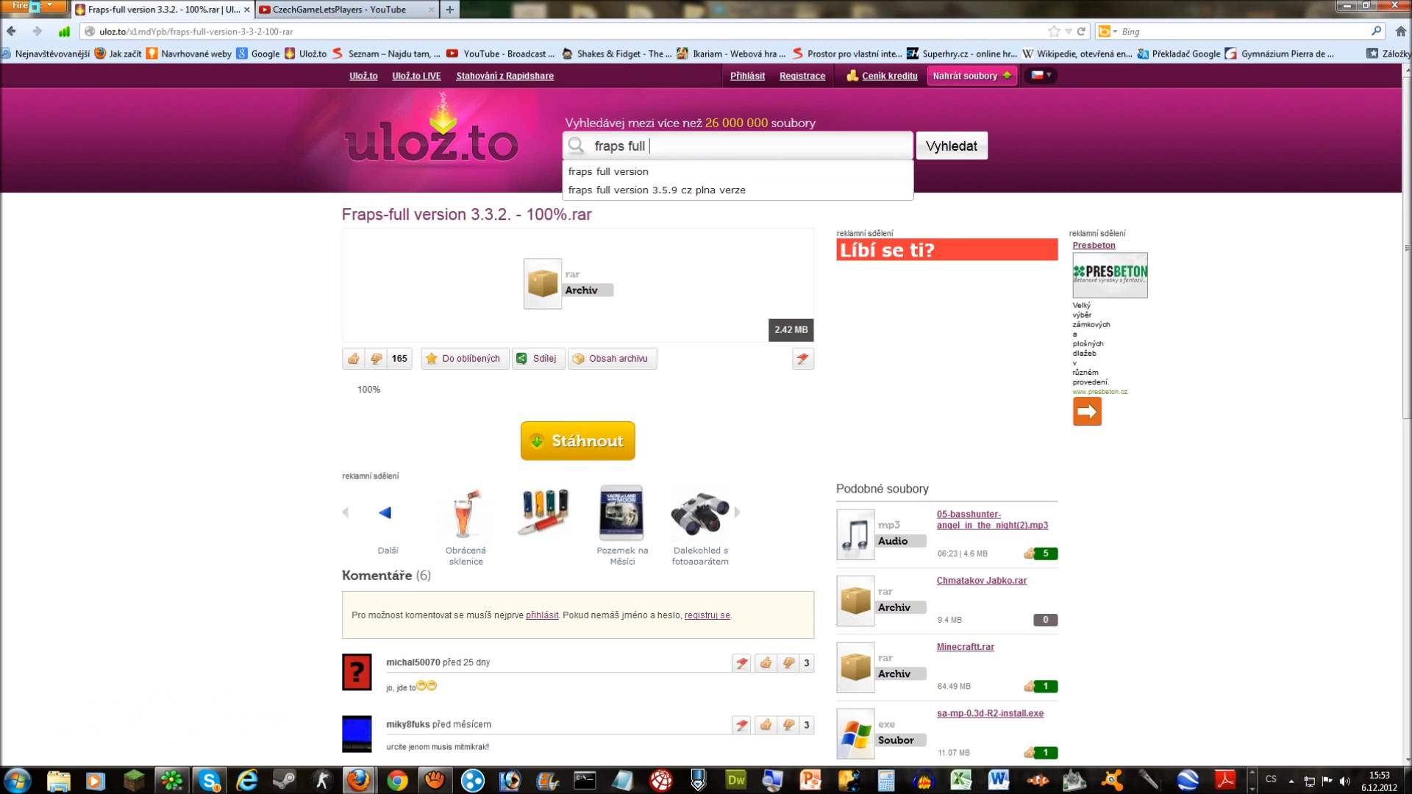
pyautogui.press('Down')
pyautogui.press('Return')
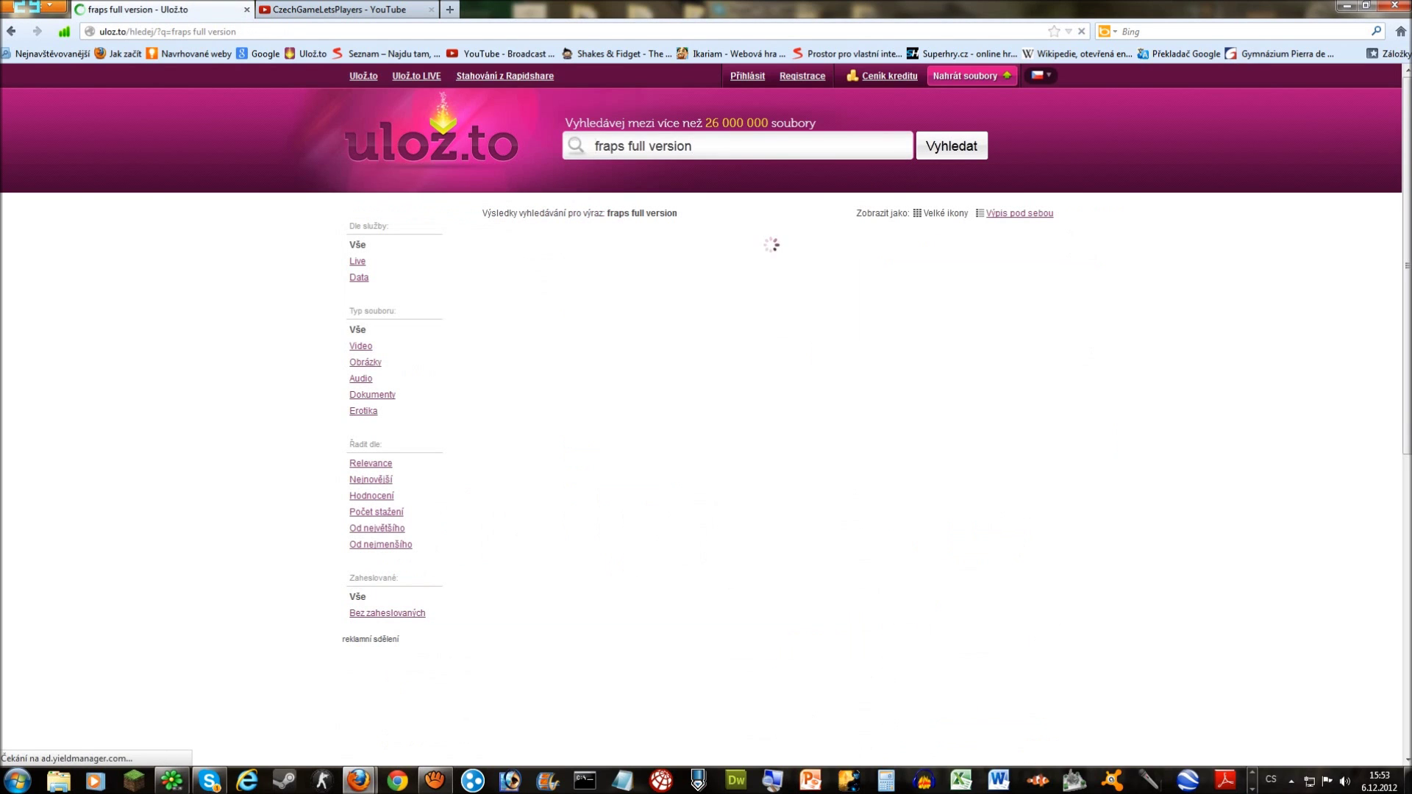
# Open the page of the file "Fraps-full version 3.3.2. - 100%.rar" from the search results
pyautogui.scroll(-10, 706, 412)
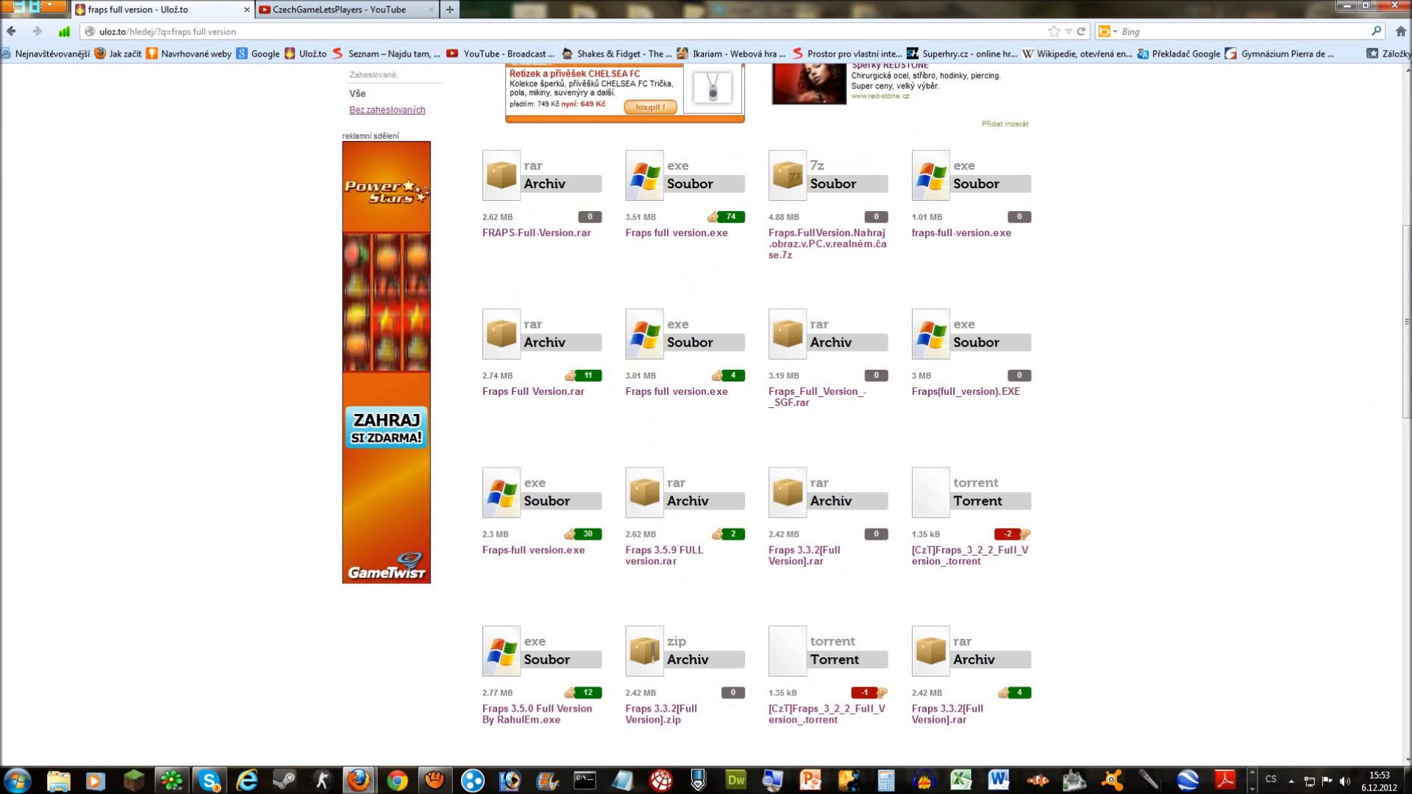
pyautogui.scroll(5, 970, 319)
pyautogui.click(969, 314)
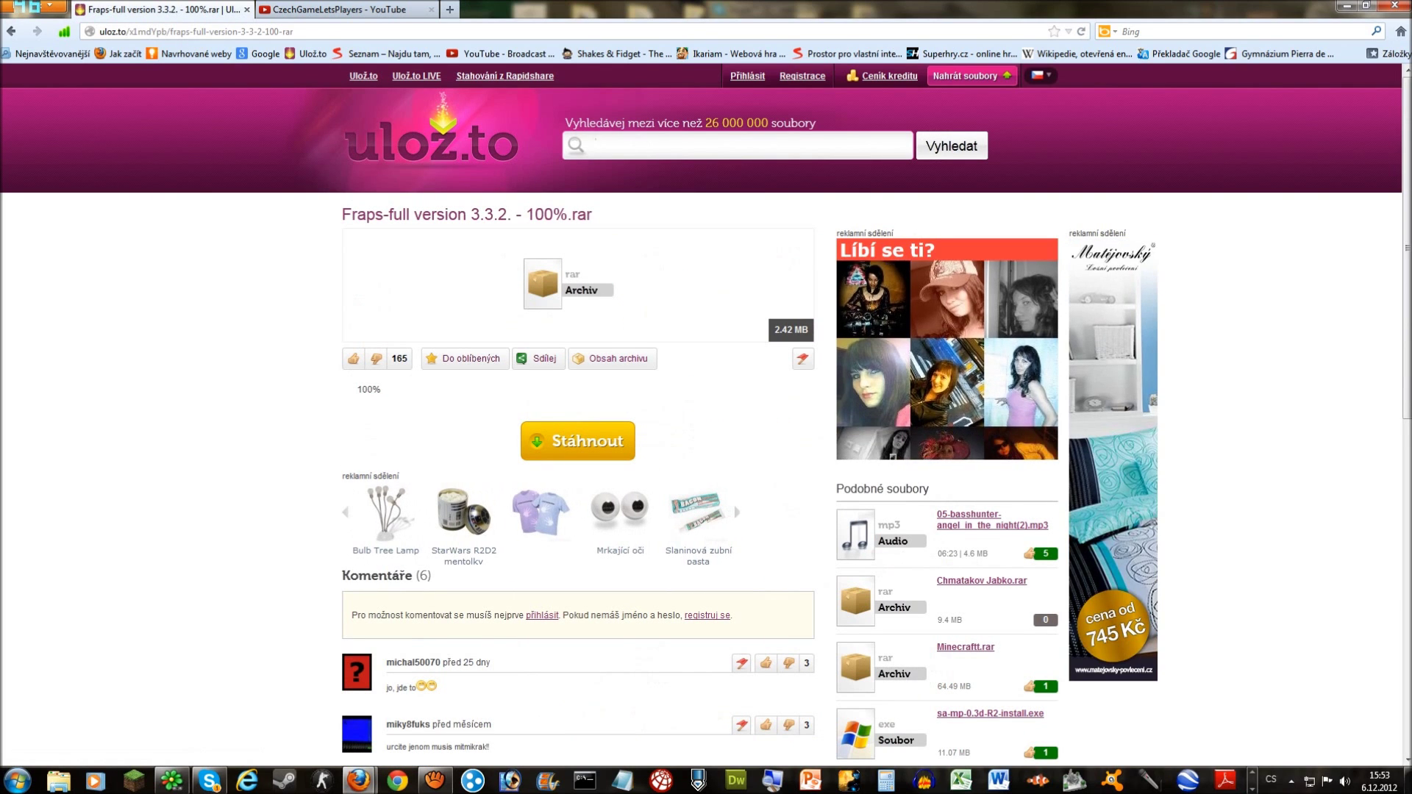
# Look through the comments on the Fraps archive and view its download options without starting a download
pyautogui.scroll(-10, 706, 415)
pyautogui.scroll(7, 706, 415)
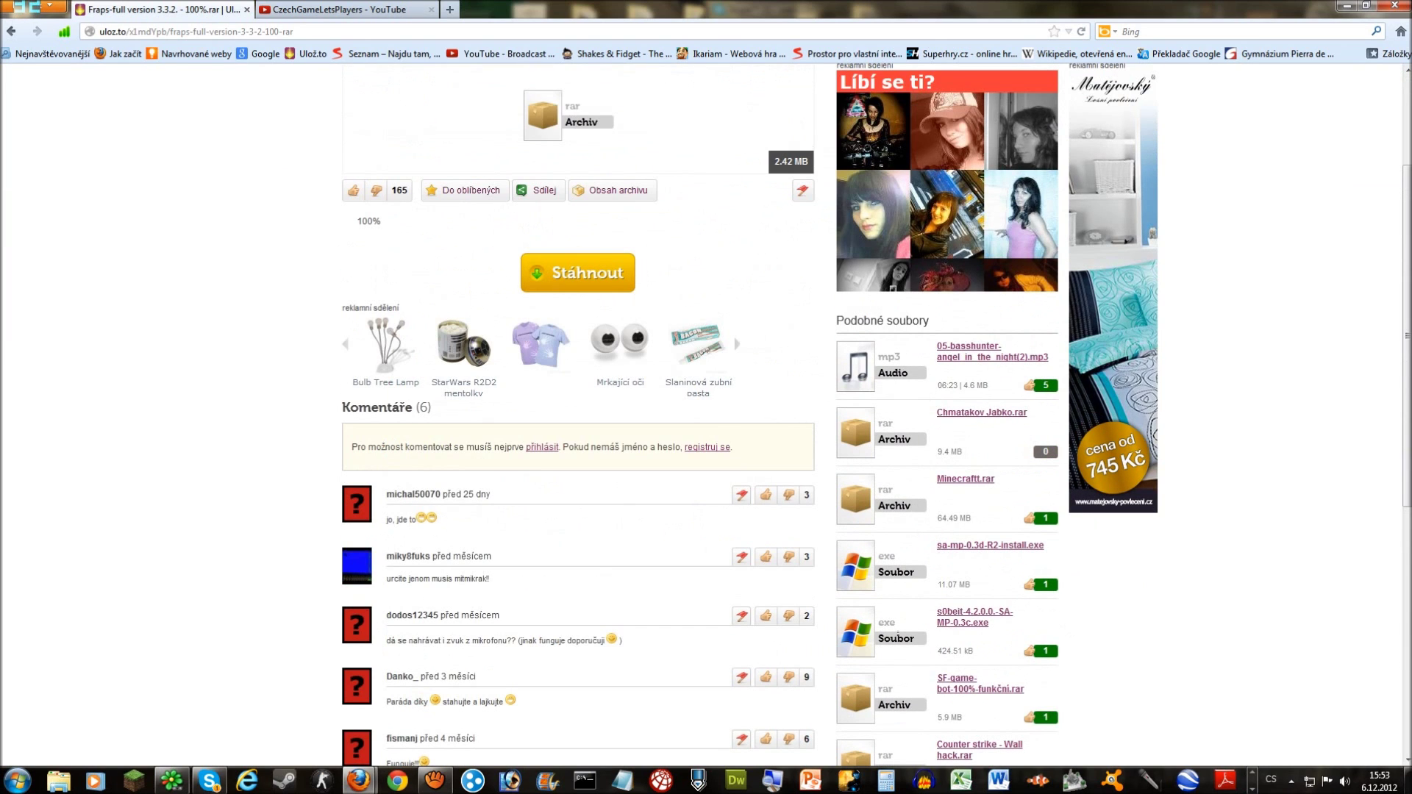
pyautogui.scroll(3, 706, 415)
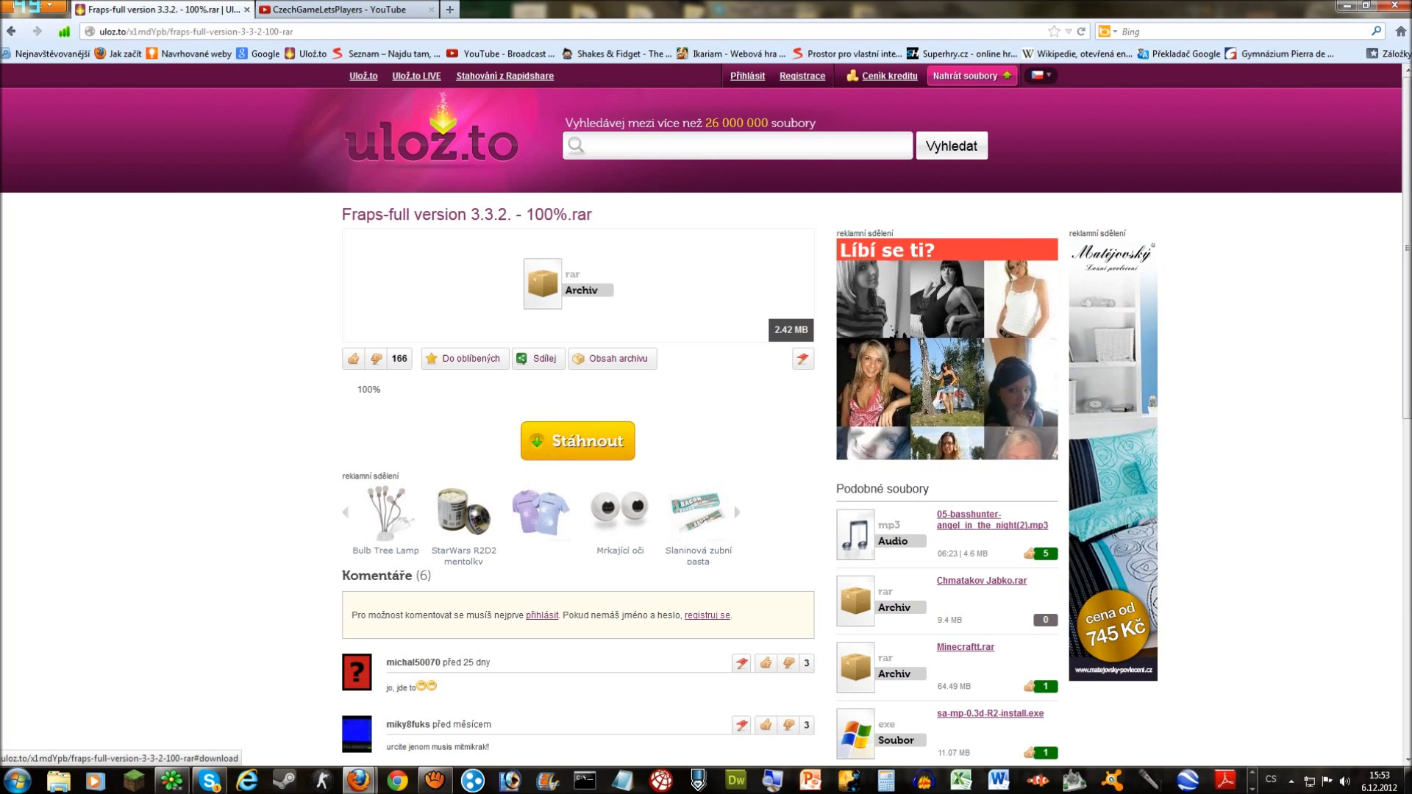
pyautogui.click(577, 441)
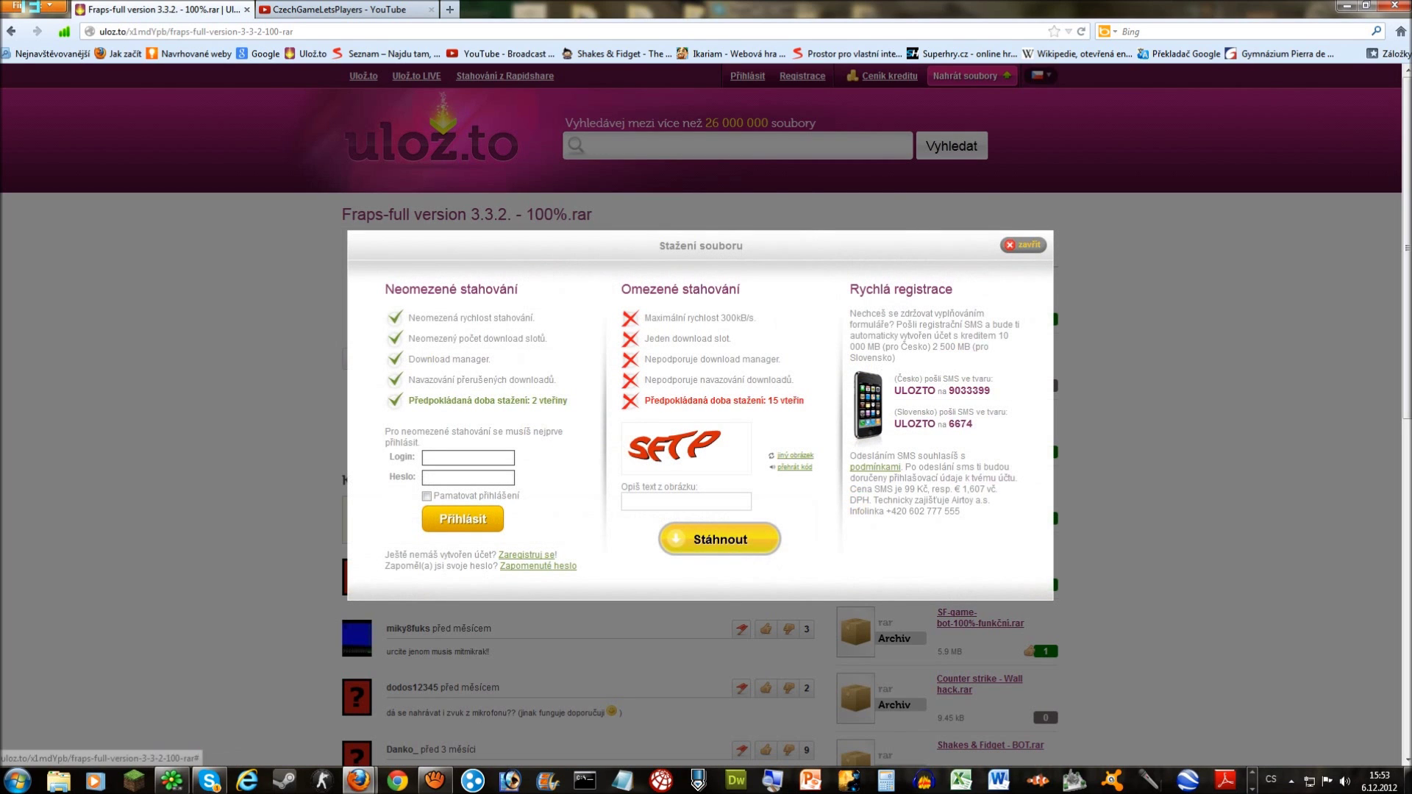
pyautogui.click(1023, 244)
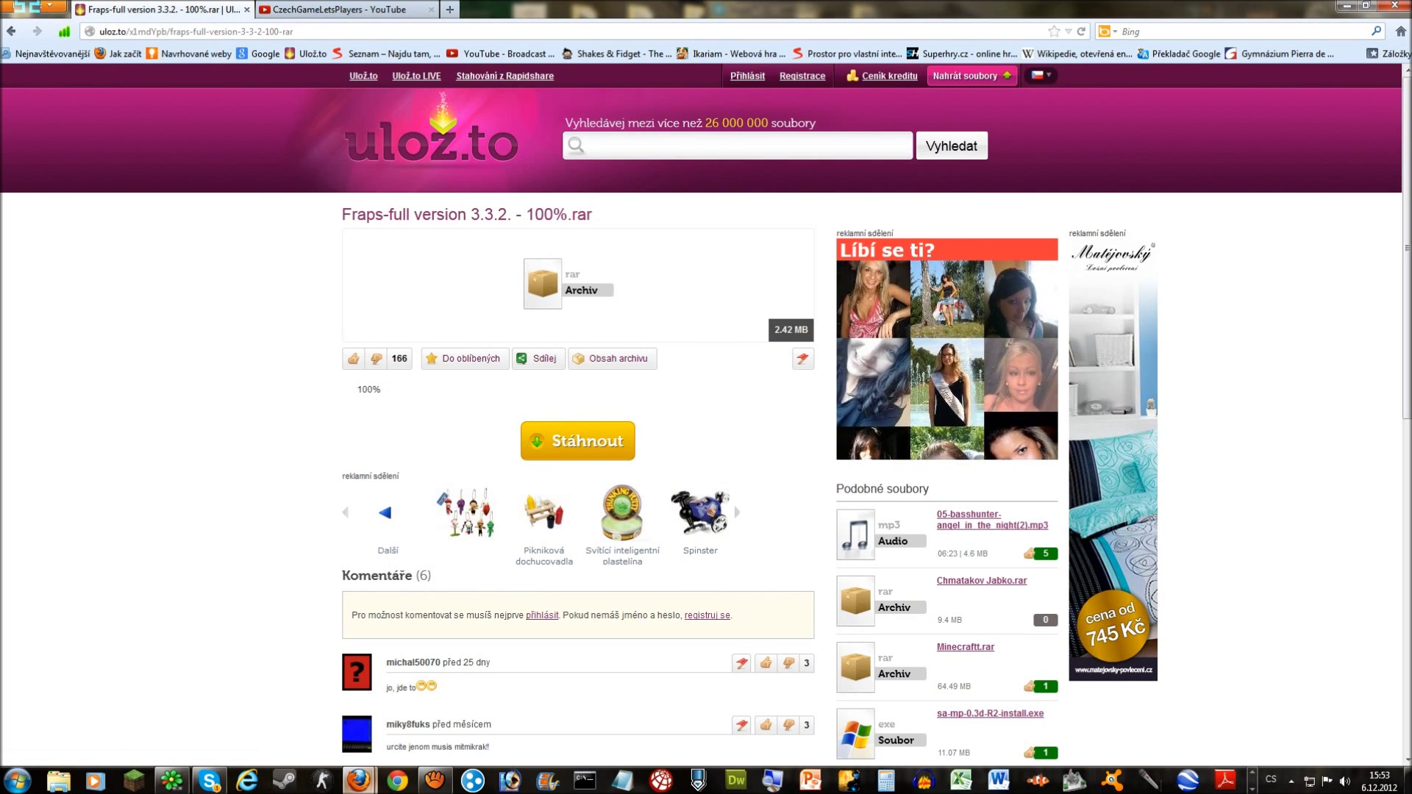
# Open the already downloaded Fraps 3.3.2 archive from the browser's download manager and enter the folder inside it
pyautogui.moveTo(359, 780)
pyautogui.click(441, 702)
pyautogui.moveTo(772, 530); pyautogui.dragTo(154, 303)
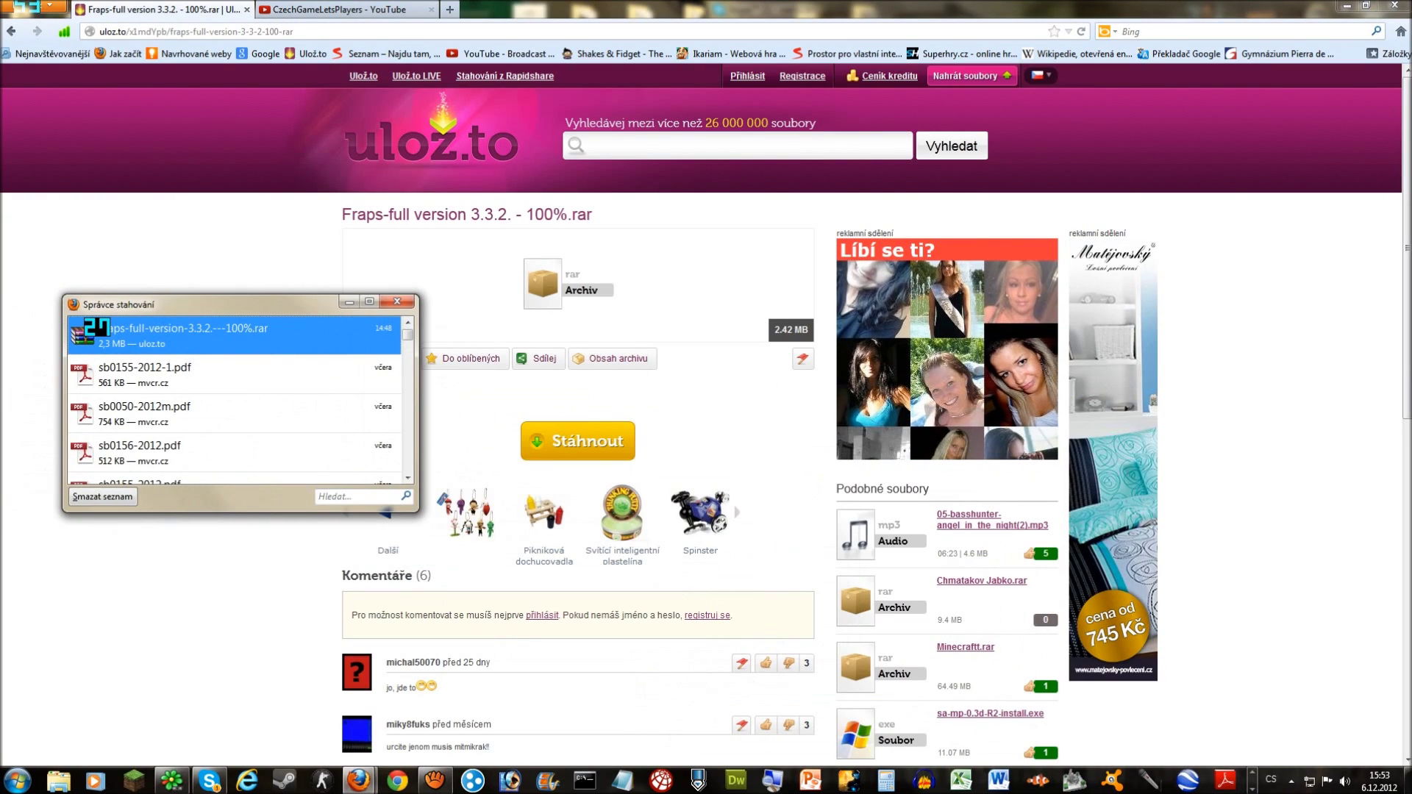
pyautogui.doubleClick(96, 328)
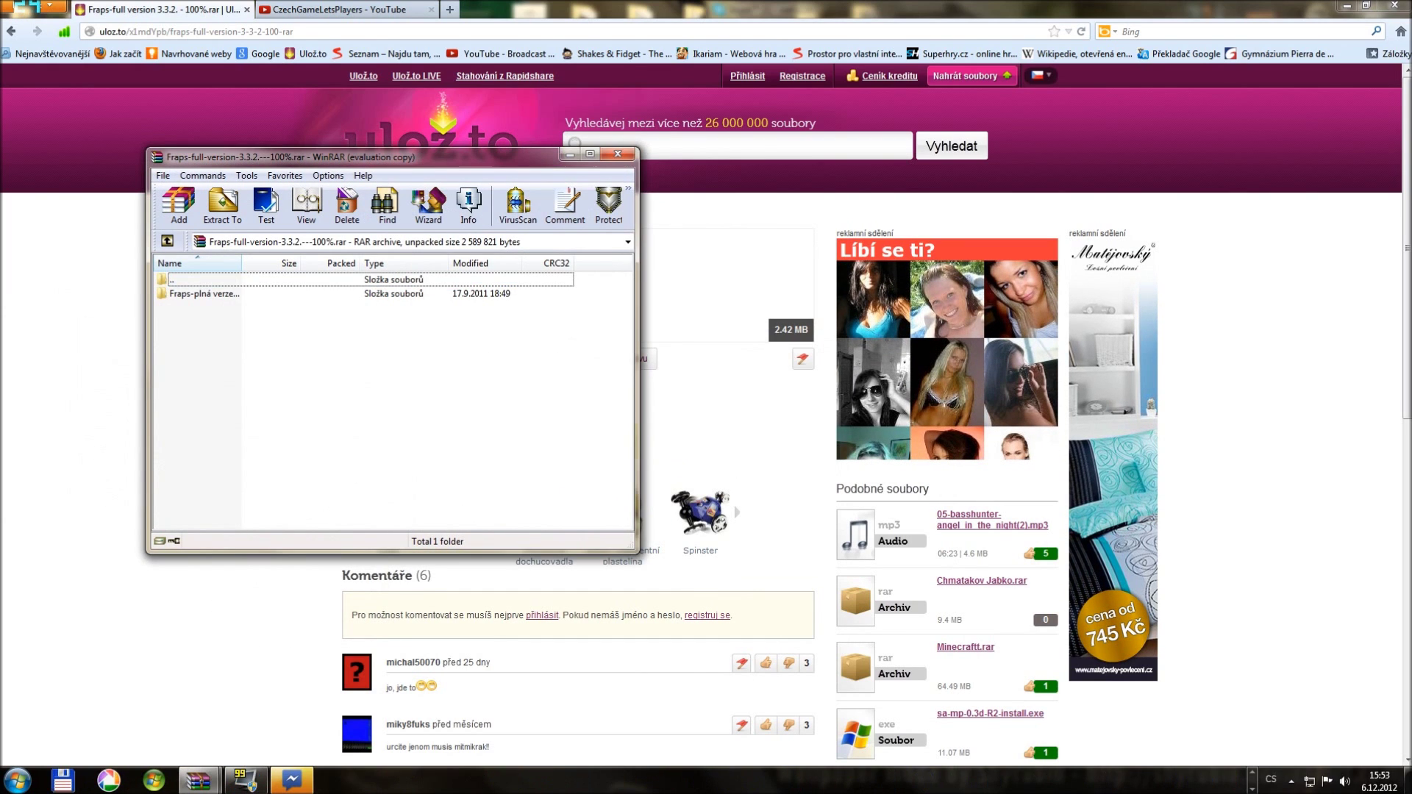
pyautogui.doubleClick(204, 294)
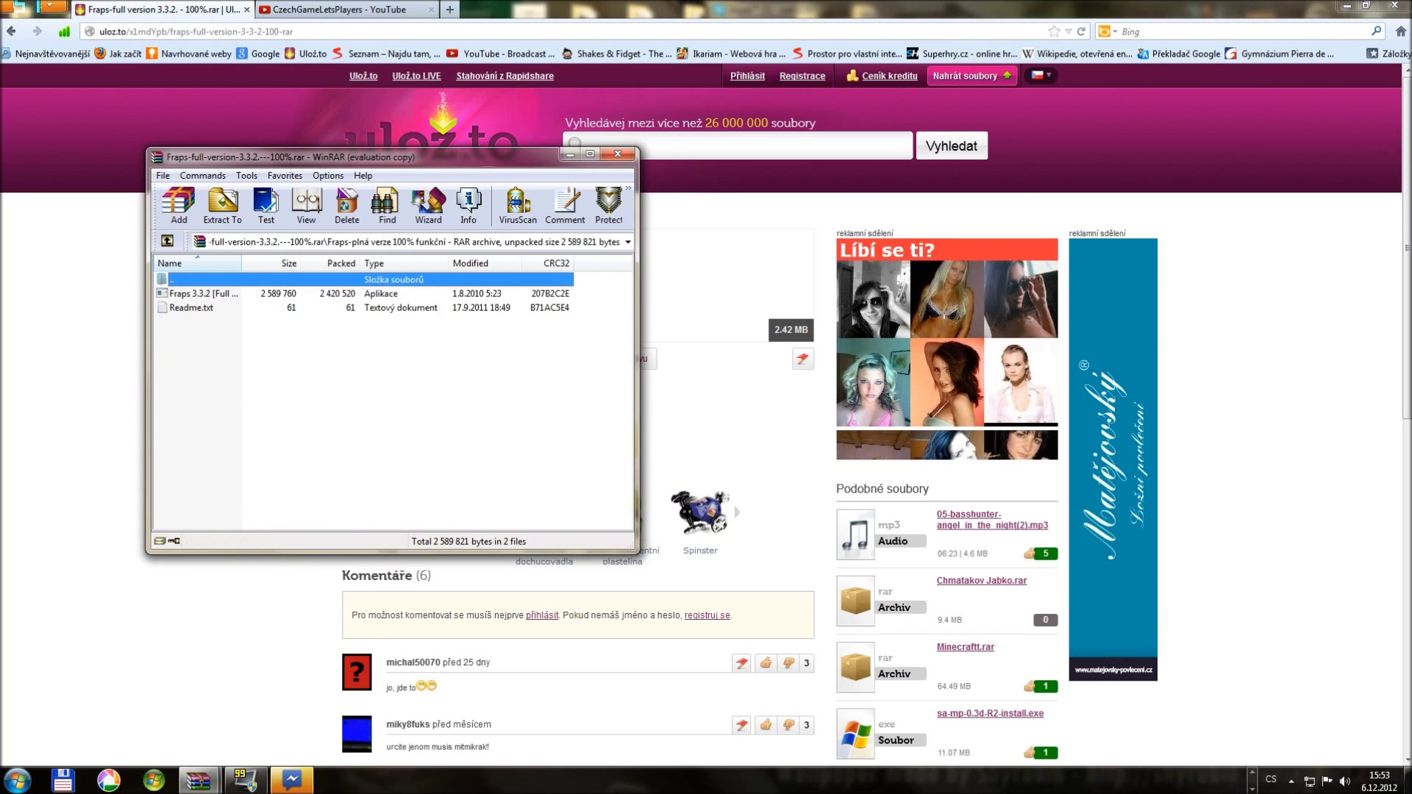
# Read Readme.txt inside the archive, close it, and select the Fraps 3.3.2 application file
pyautogui.doubleClick(193, 307)
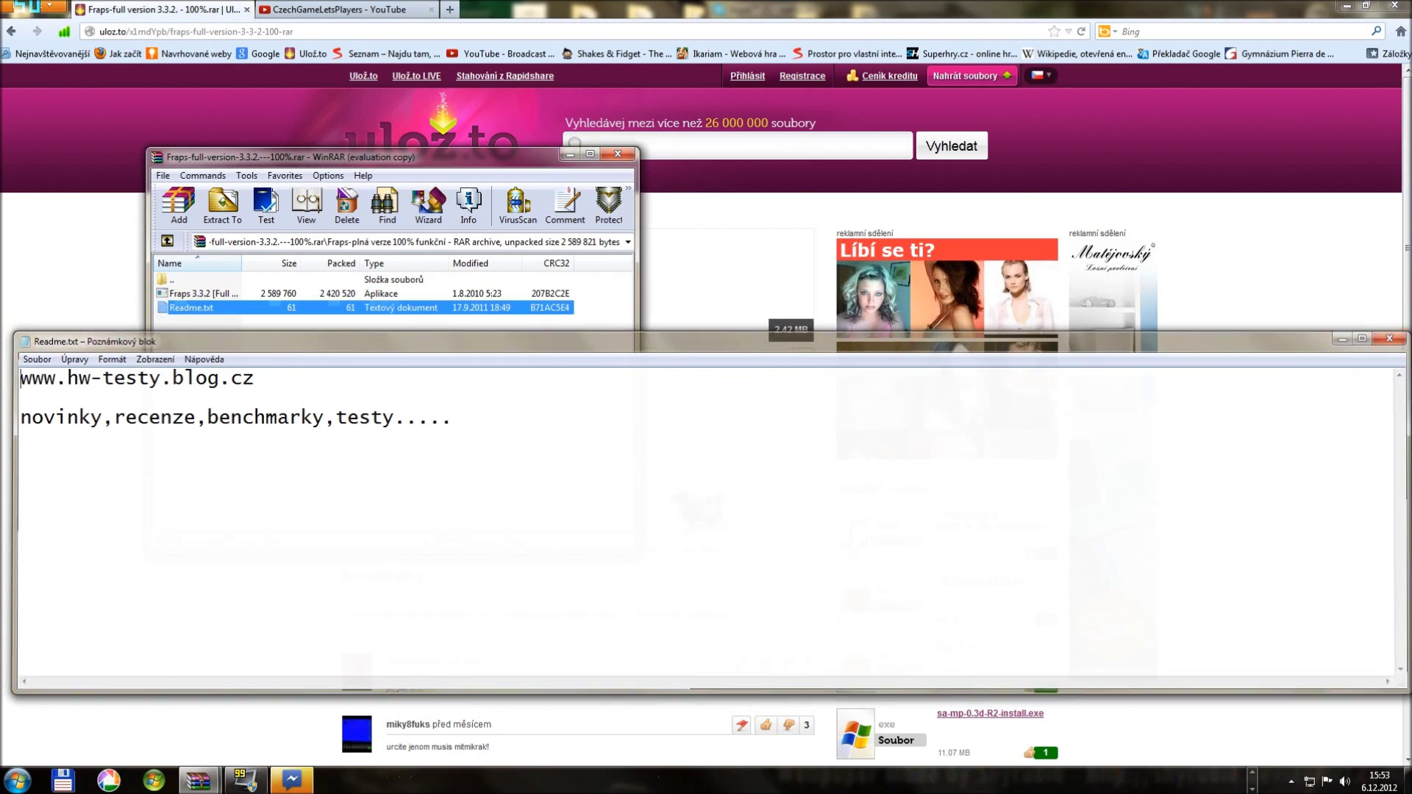
pyautogui.hotkey('alt', 'F4')
pyautogui.click(253, 368)
pyautogui.click(204, 294)
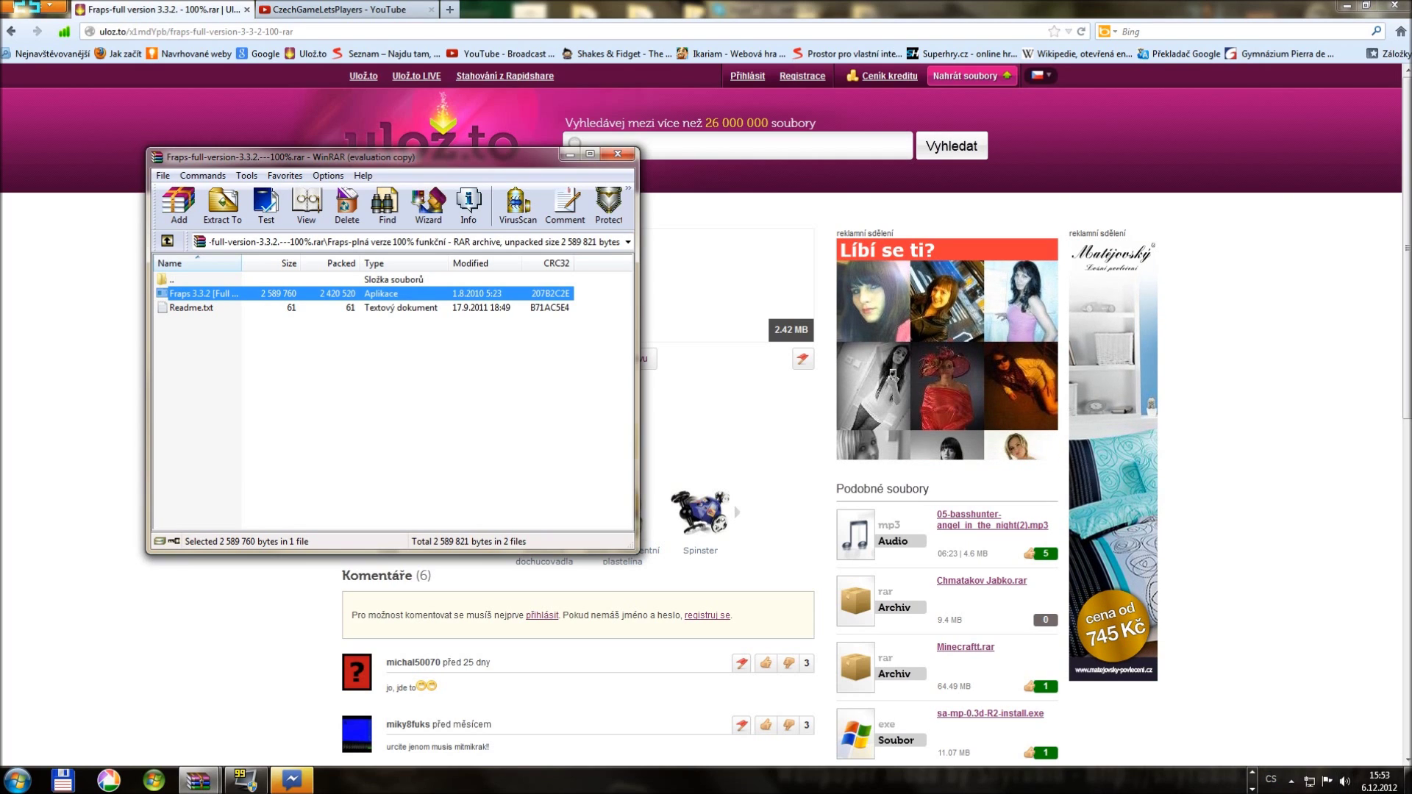
# Look up Fraps among the installed programs and bring up the window of the running Fraps
pyautogui.click(1253, 773)
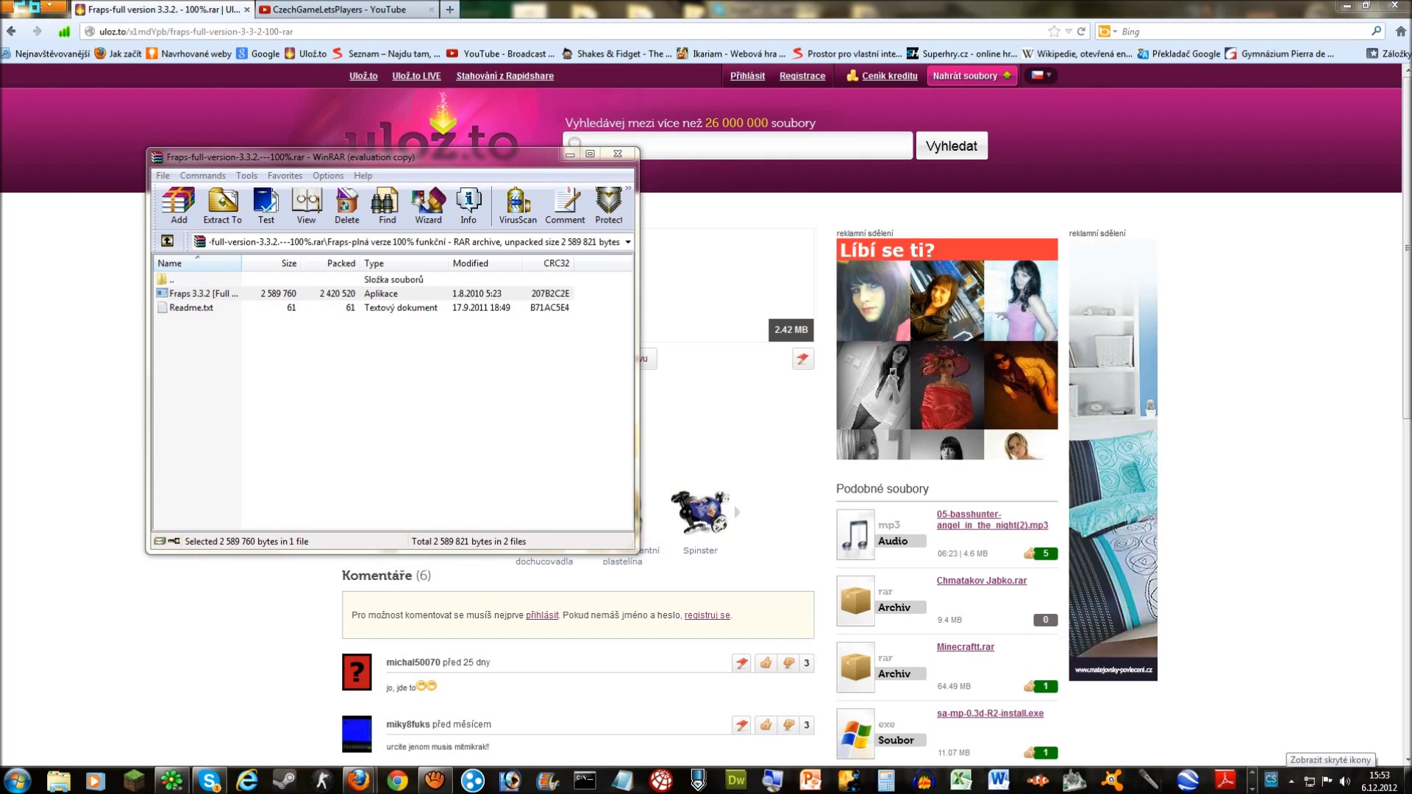
pyautogui.press('super')
pyautogui.write('fraps')
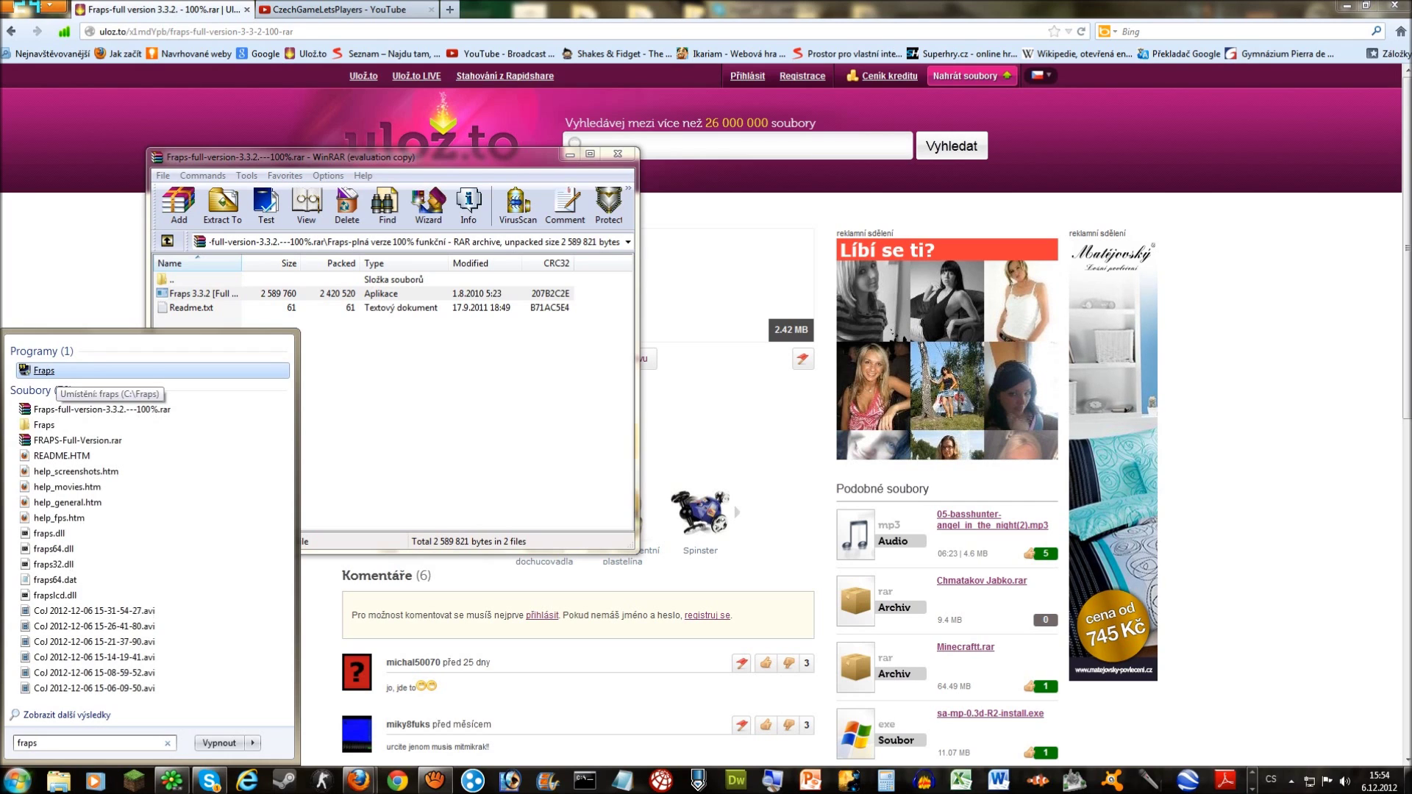
pyautogui.click(1292, 782)
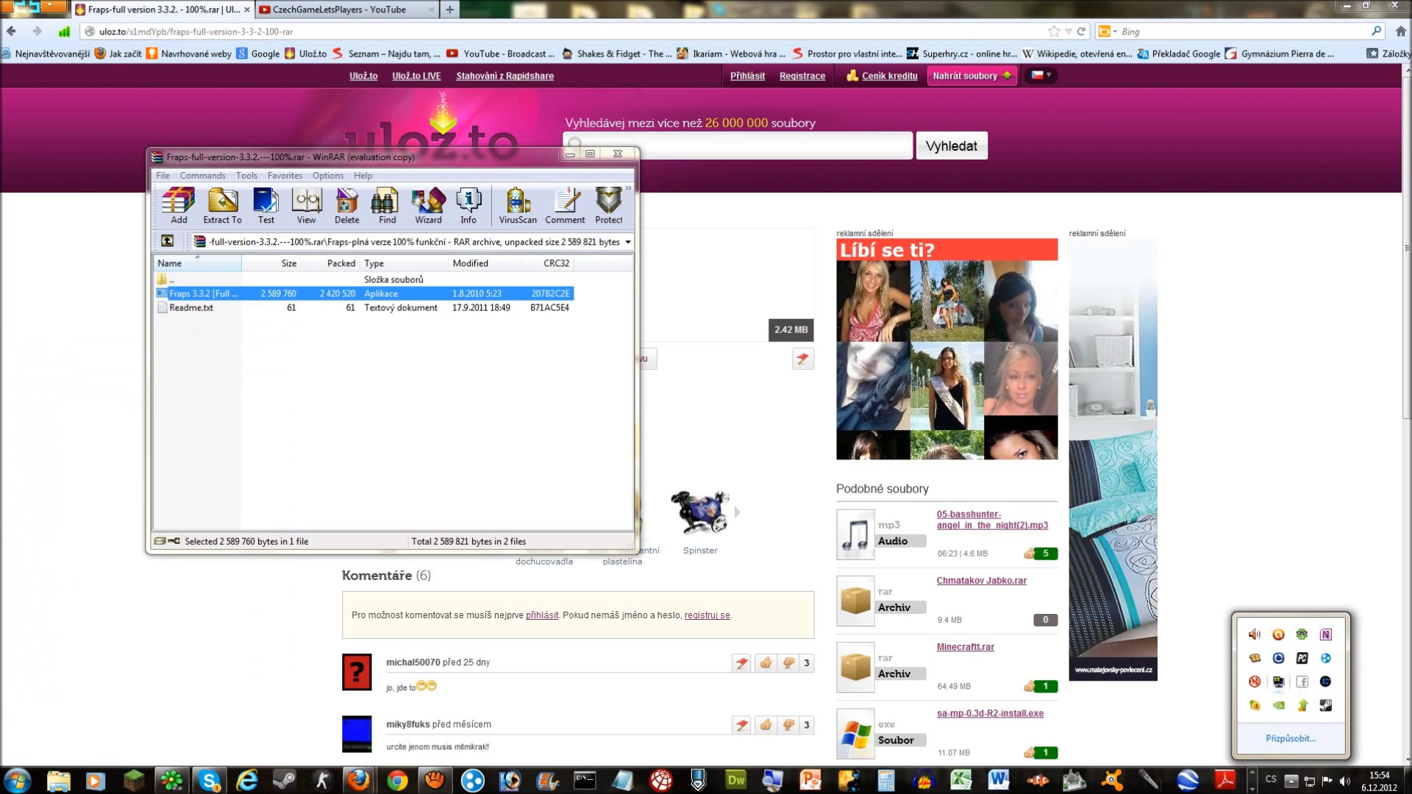
pyautogui.click(1279, 681)
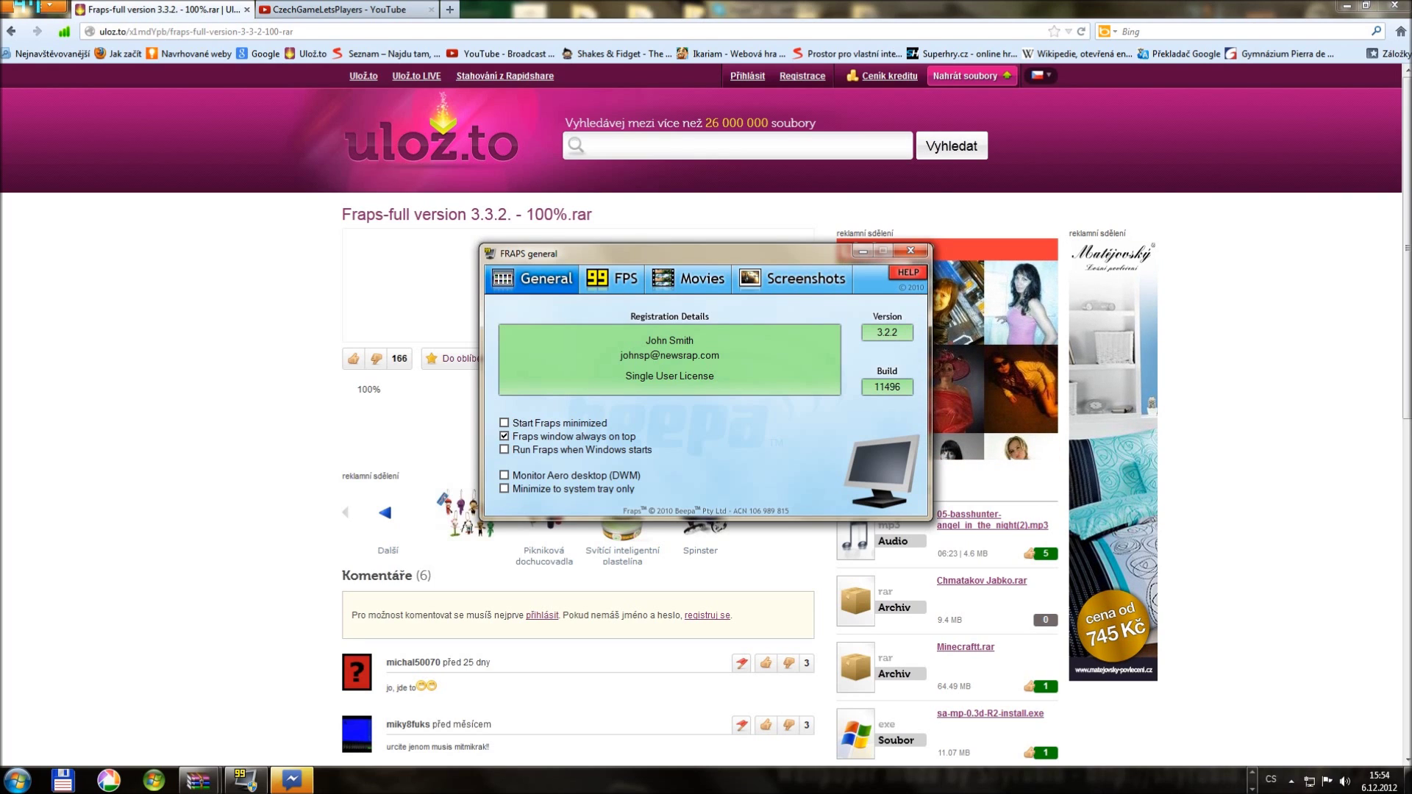
# In the FPS settings, cycle the frame rate overlay through the screen corners with its hotkey, stopping at the lower-right corner
pyautogui.click(615, 278)
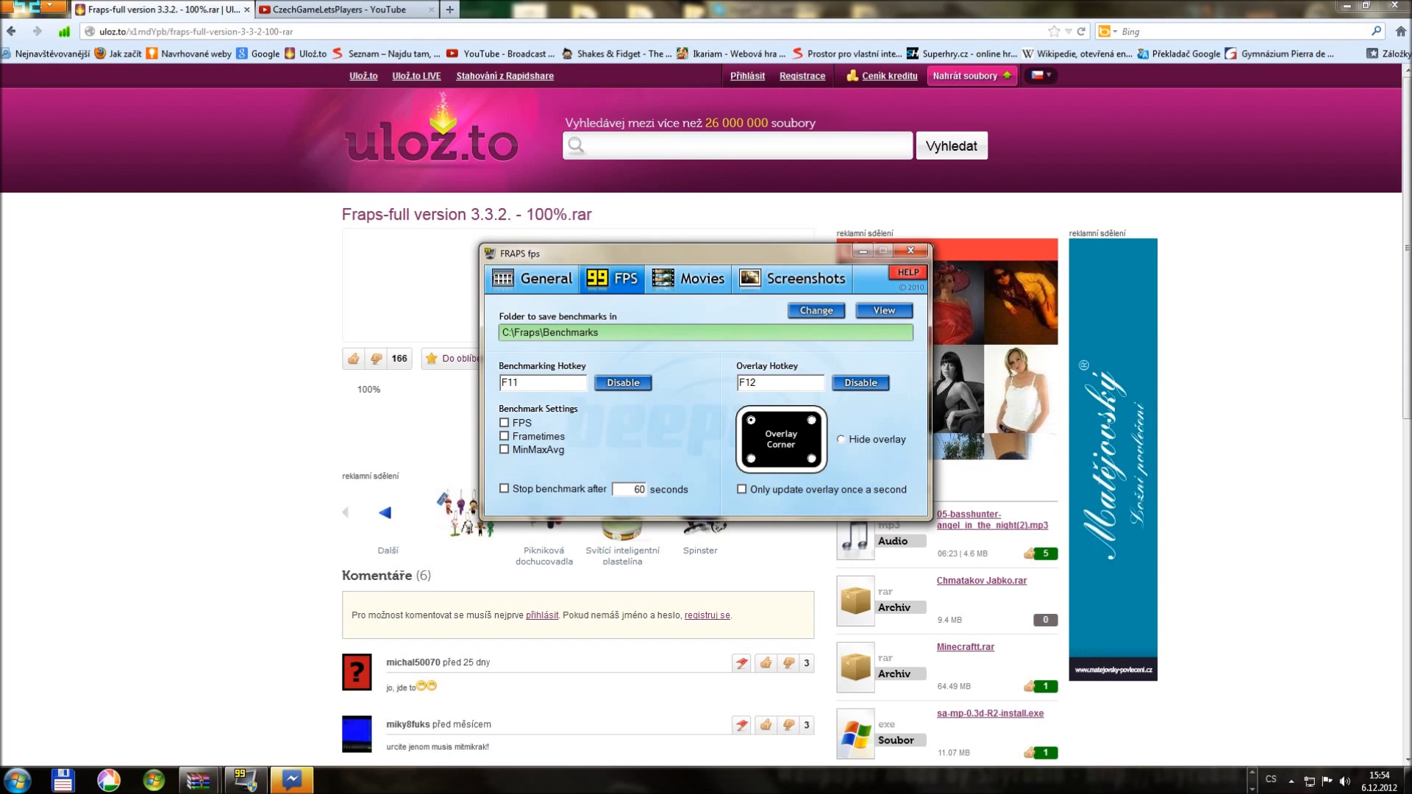
pyautogui.press('F12')
pyautogui.press('F12')
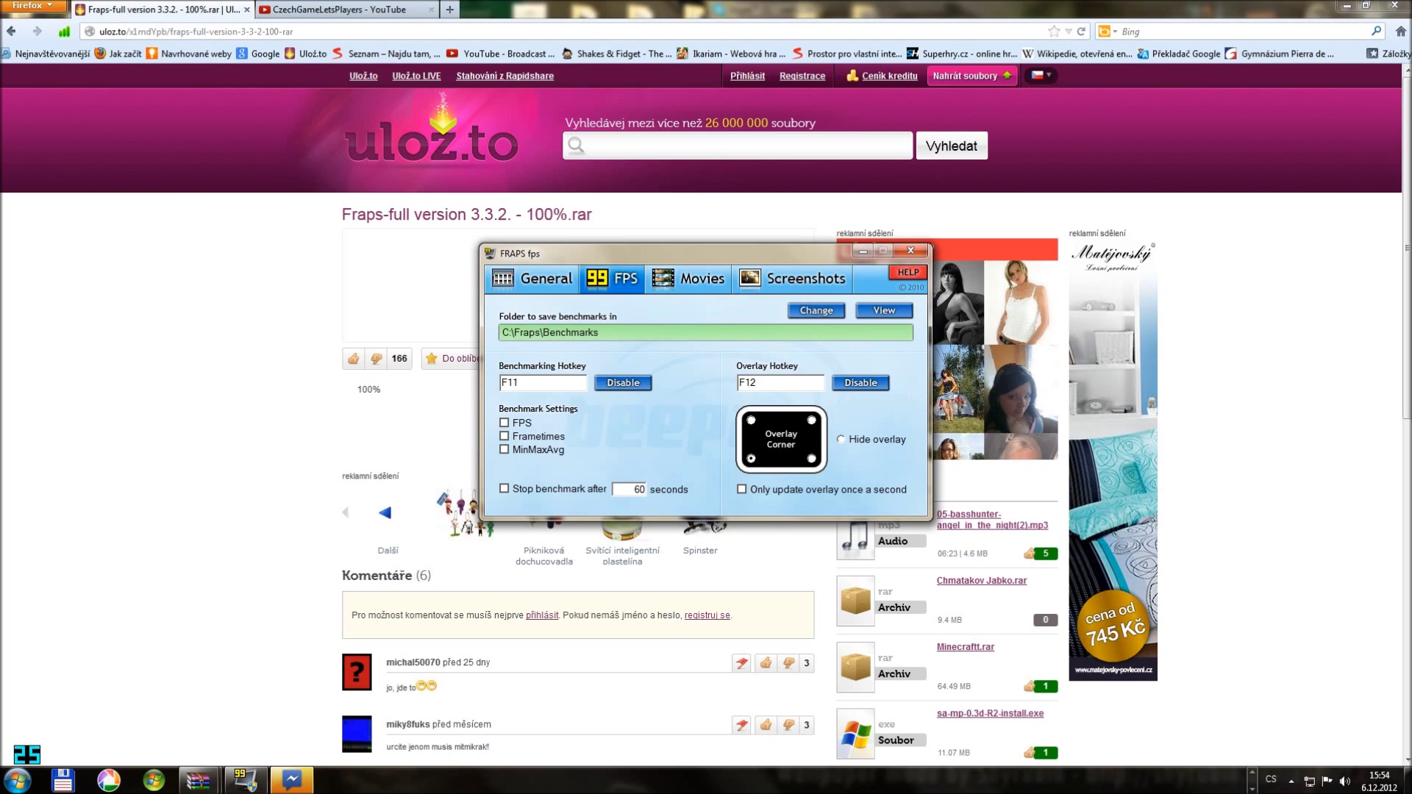
pyautogui.press('F12')
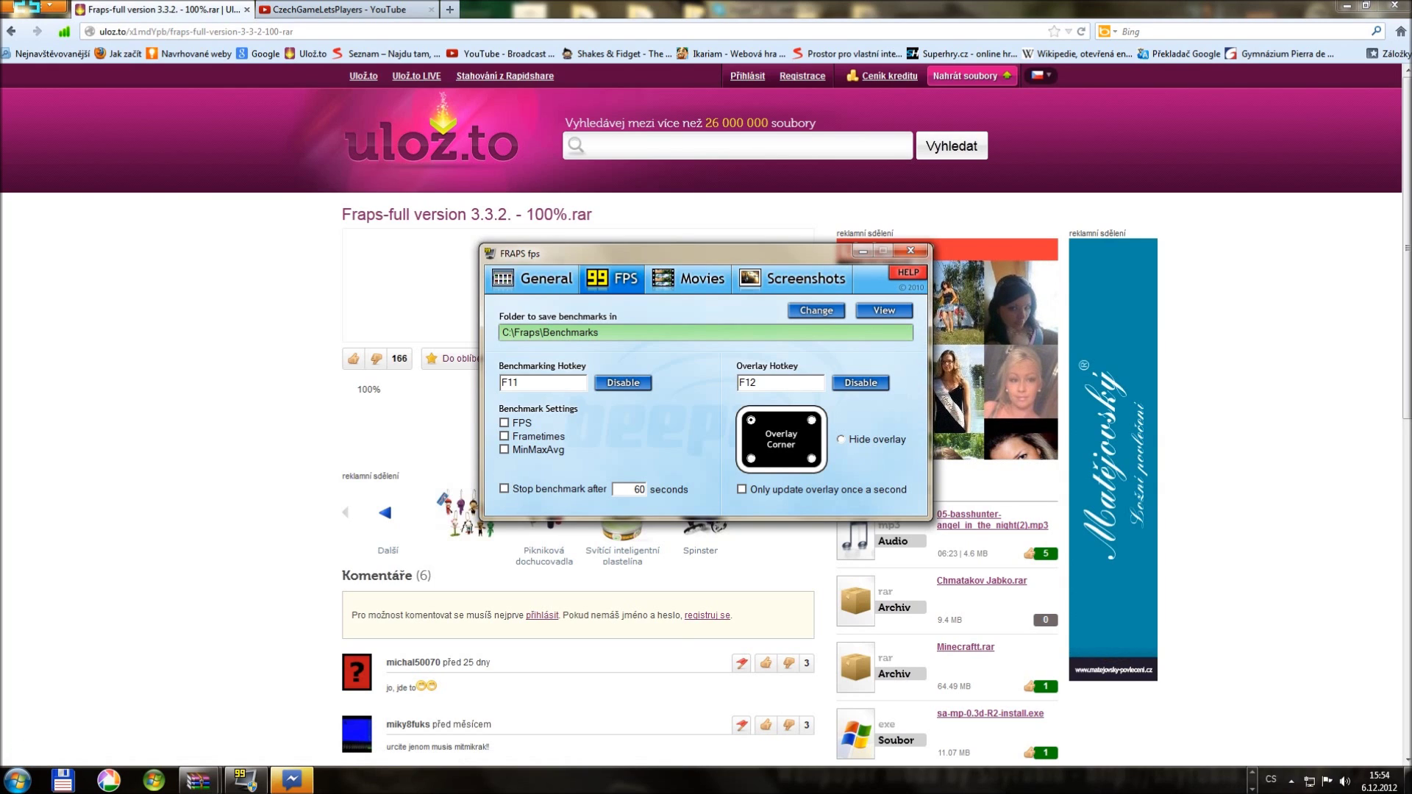
pyautogui.press('F12')
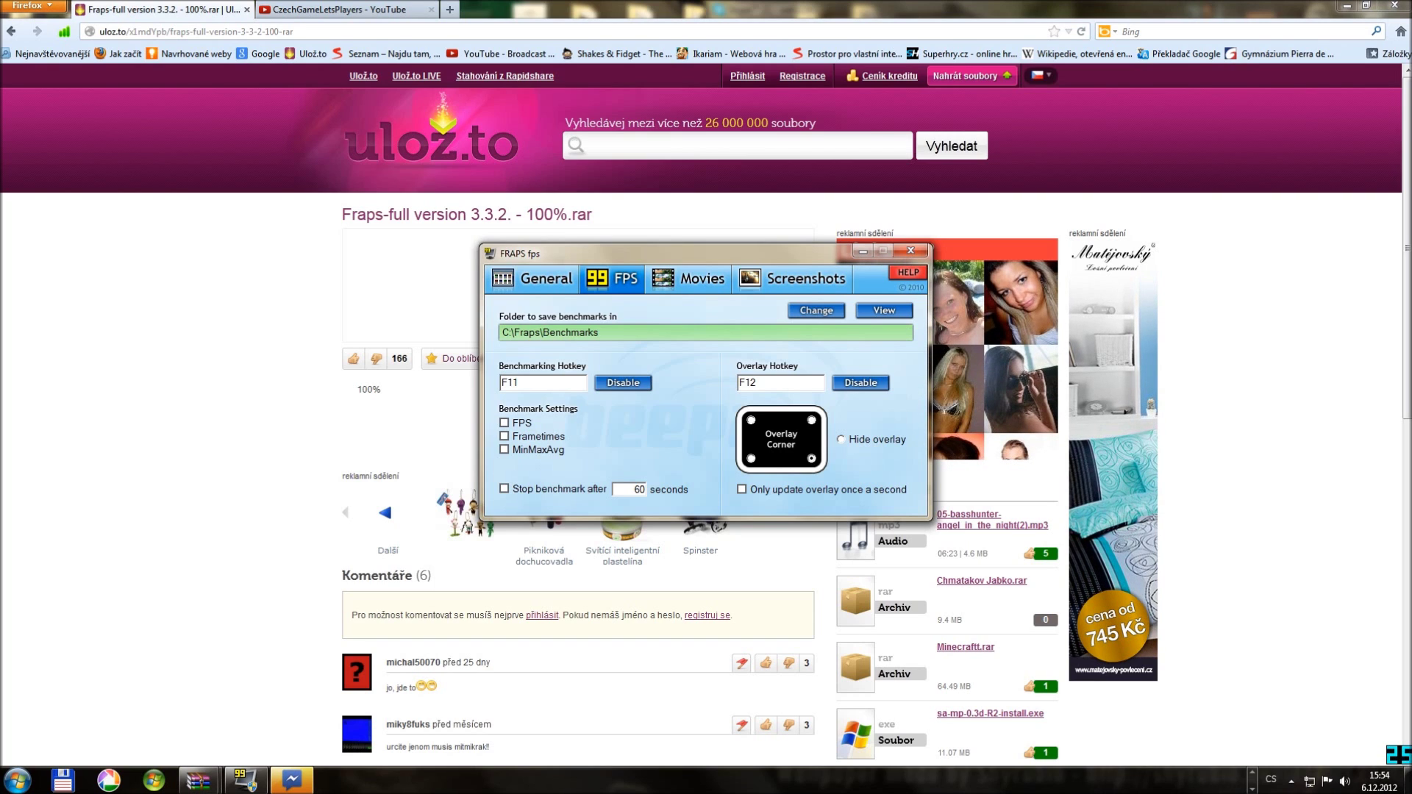
# In the movie settings, turn Record external input off and back on
pyautogui.click(689, 279)
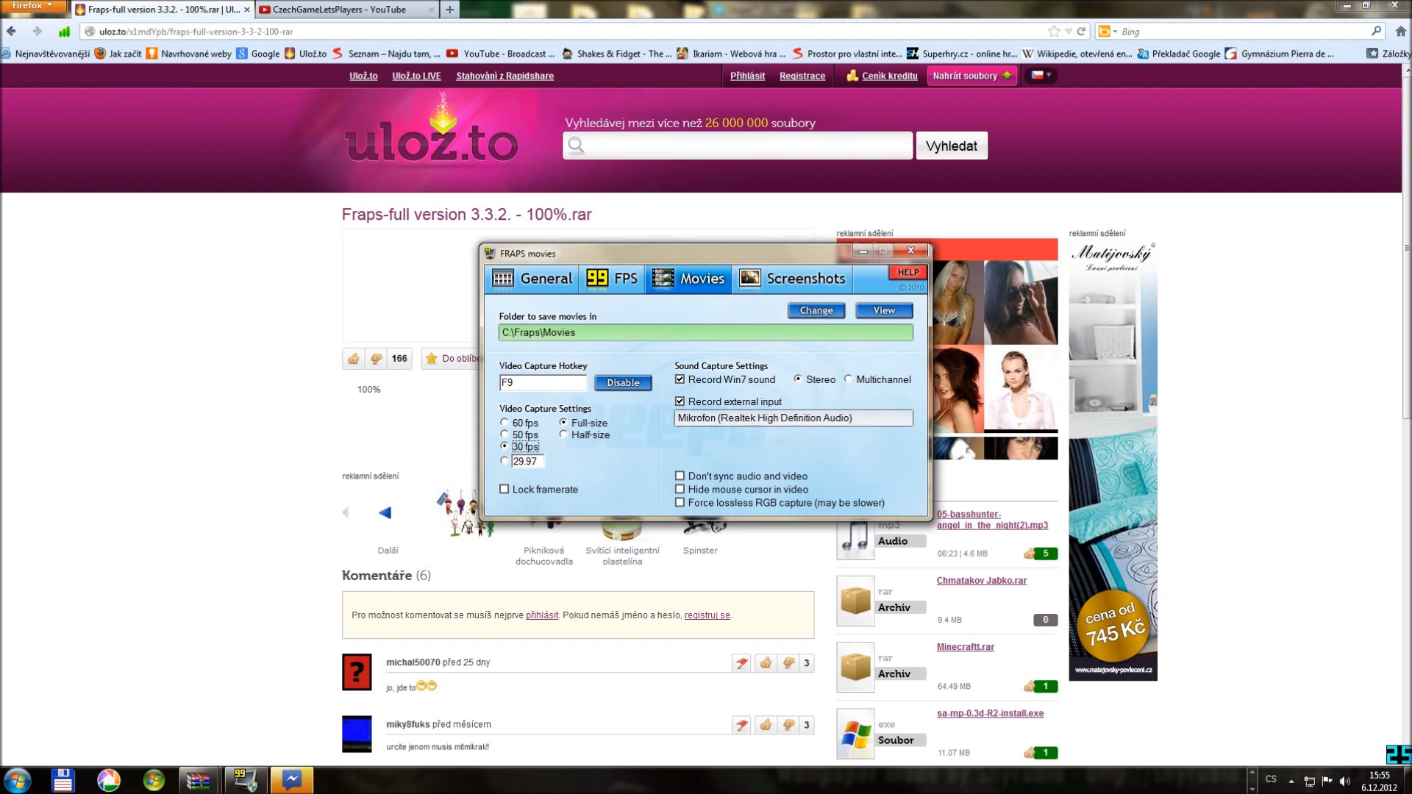
pyautogui.click(680, 401)
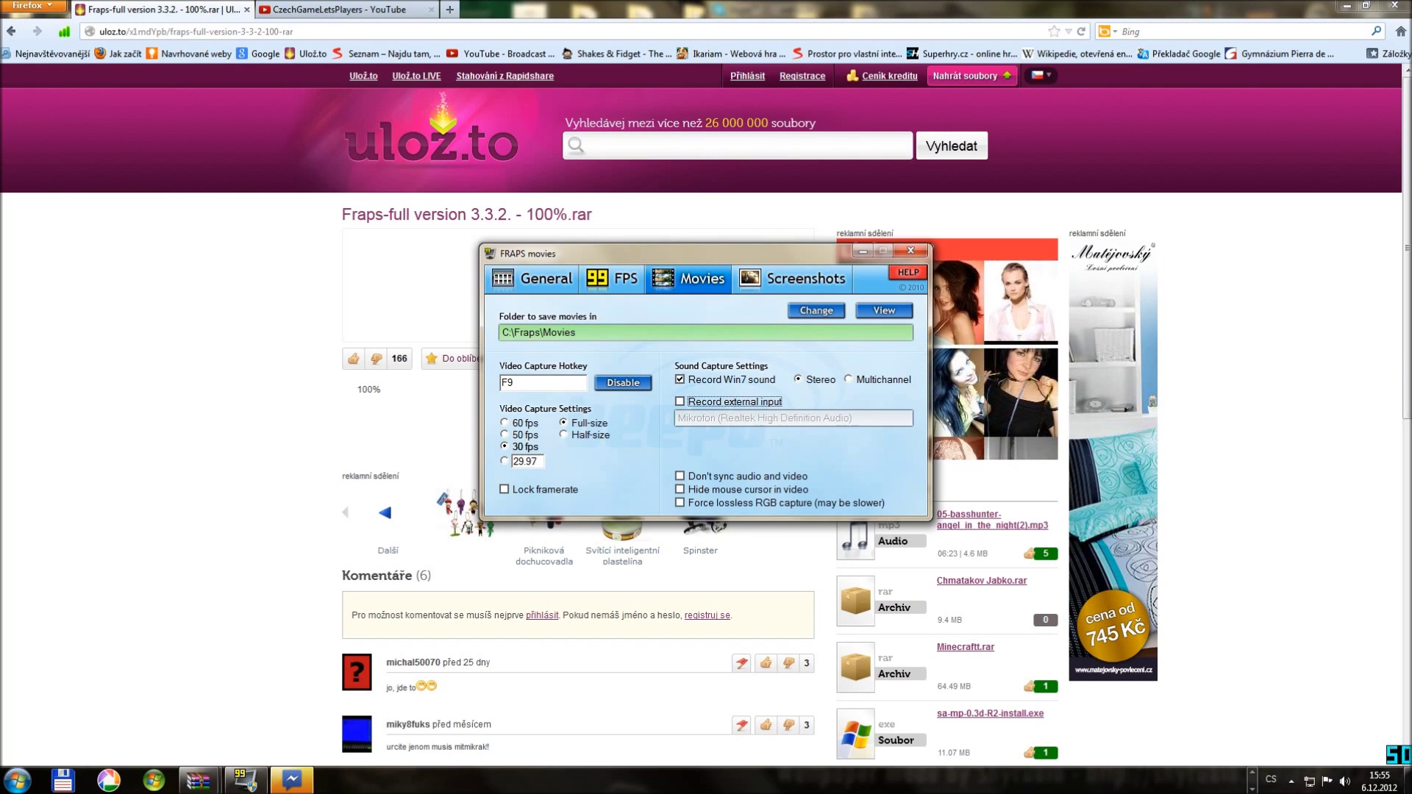
pyautogui.click(680, 401)
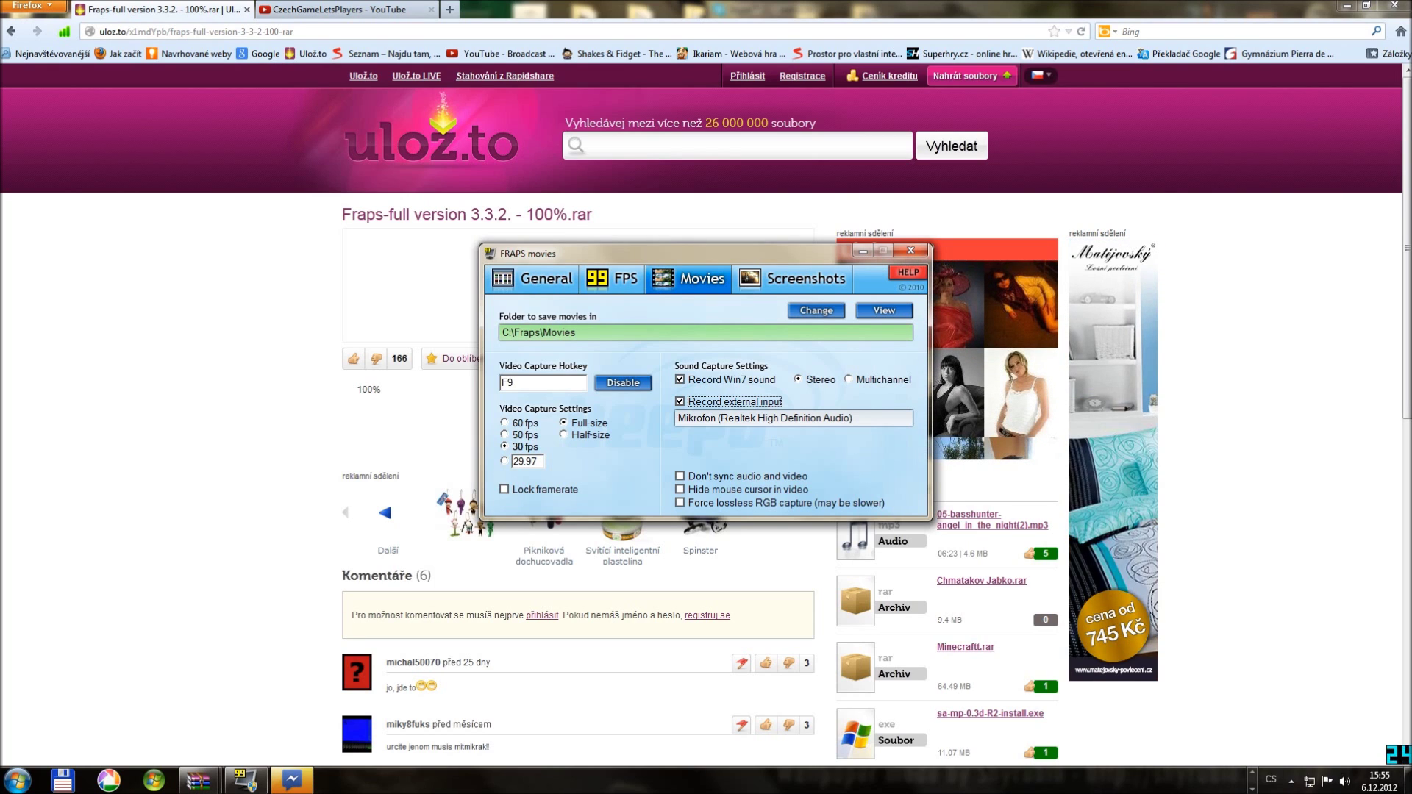
# Set the image format for Fraps screenshots to JPG
pyautogui.click(792, 280)
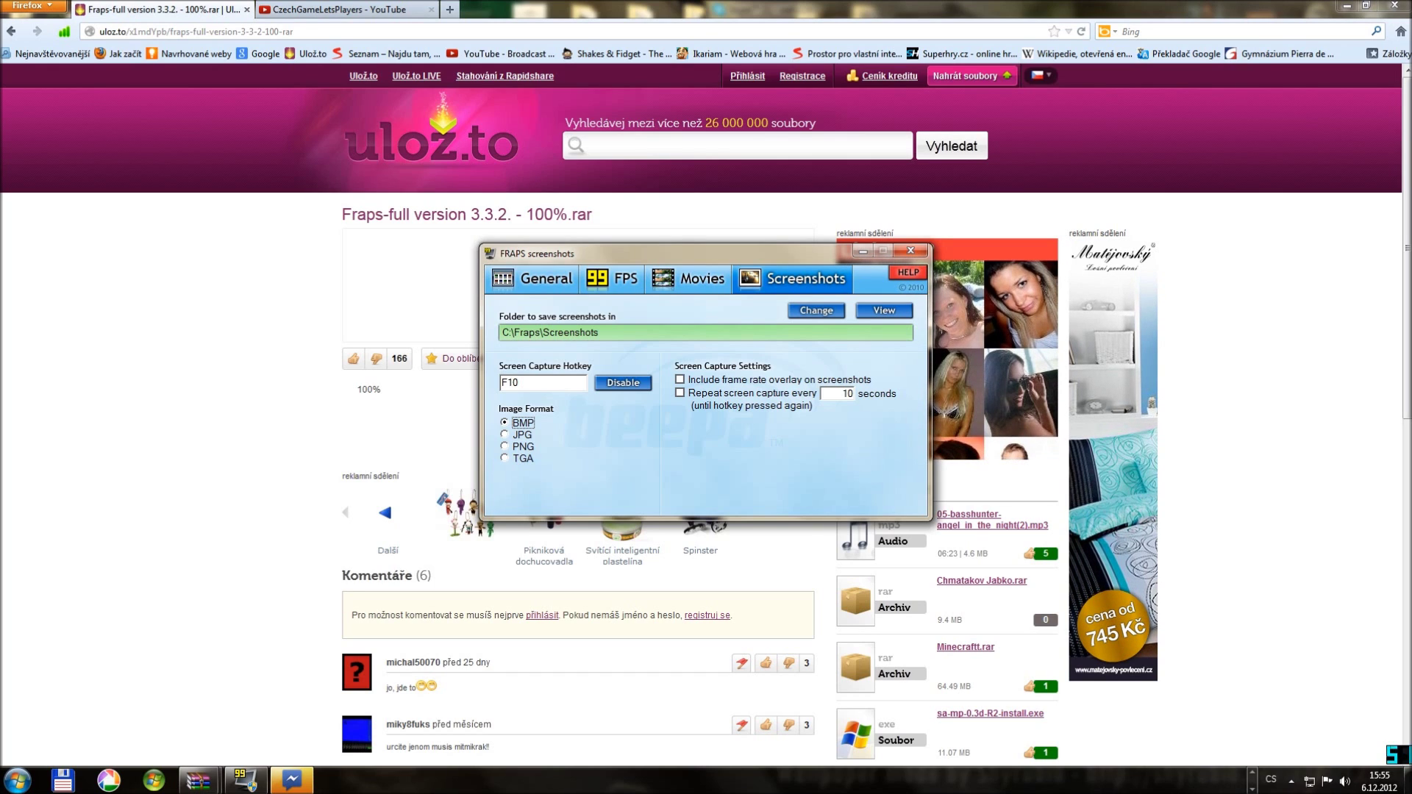
pyautogui.click(522, 434)
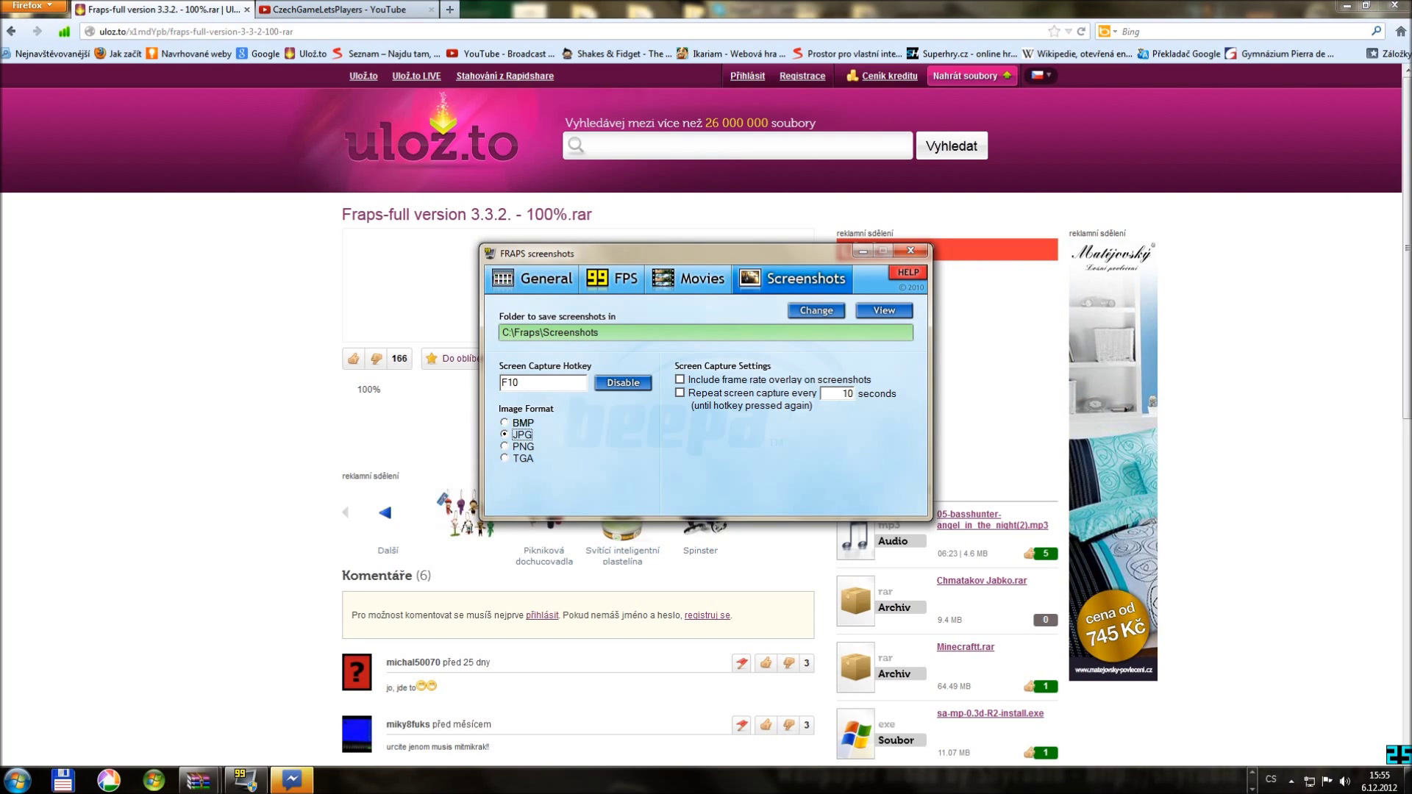
# Revisit the movie settings and set the frame rate overlay to the upper-left corner in the FPS settings
pyautogui.click(691, 278)
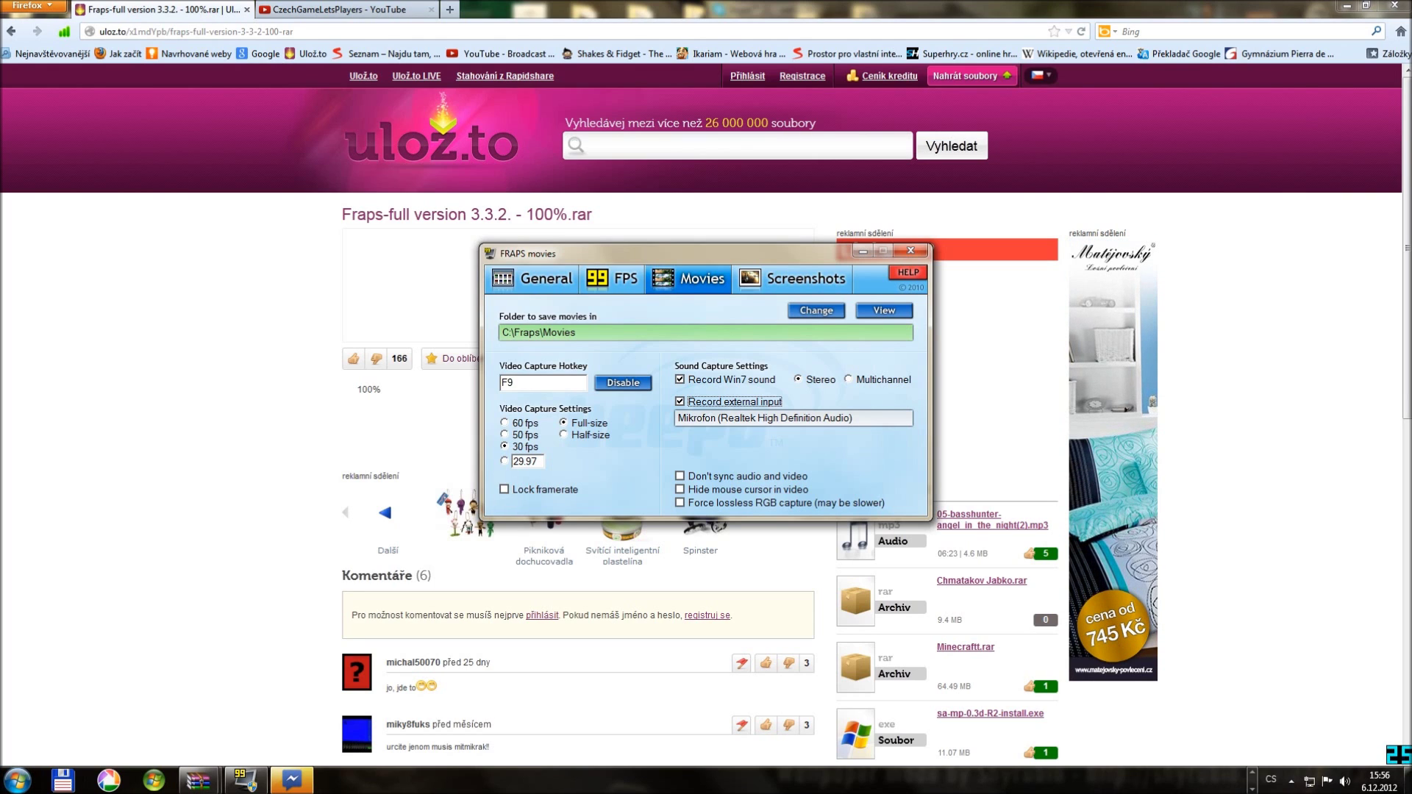
pyautogui.click(1253, 773)
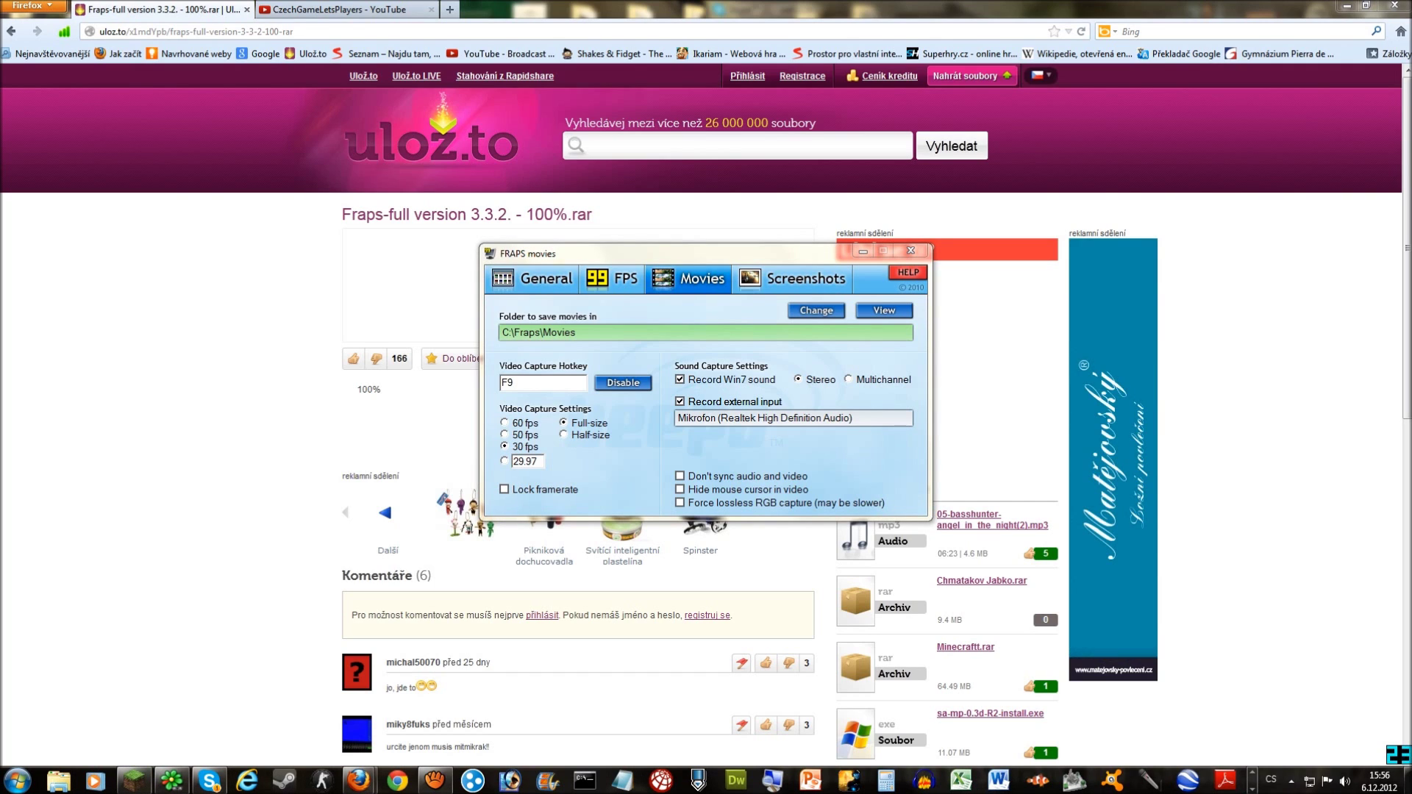
pyautogui.click(613, 279)
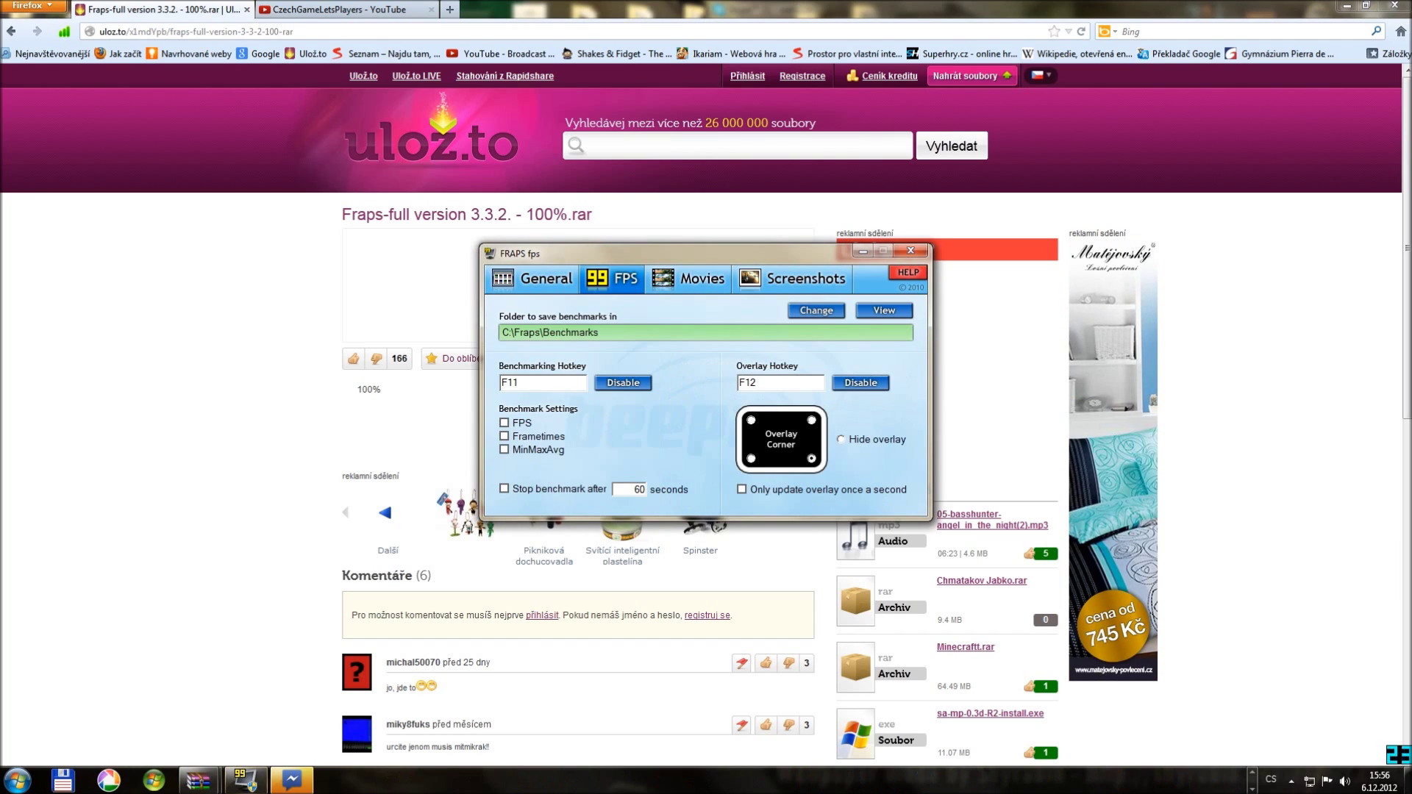
pyautogui.click(751, 420)
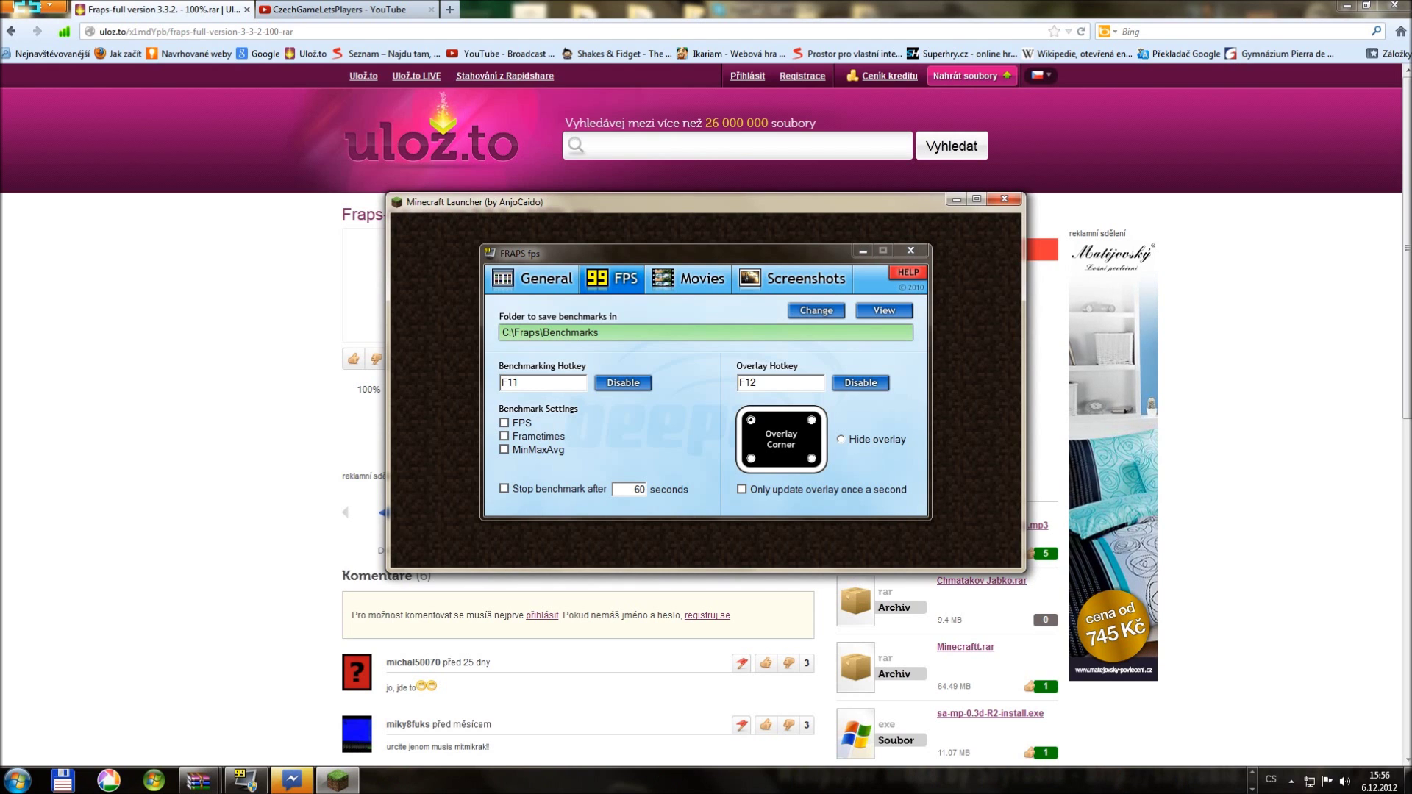
# Maximize the Minecraft launcher window, start the game and load the singleplayer creative world LoL
pyautogui.click(976, 198)
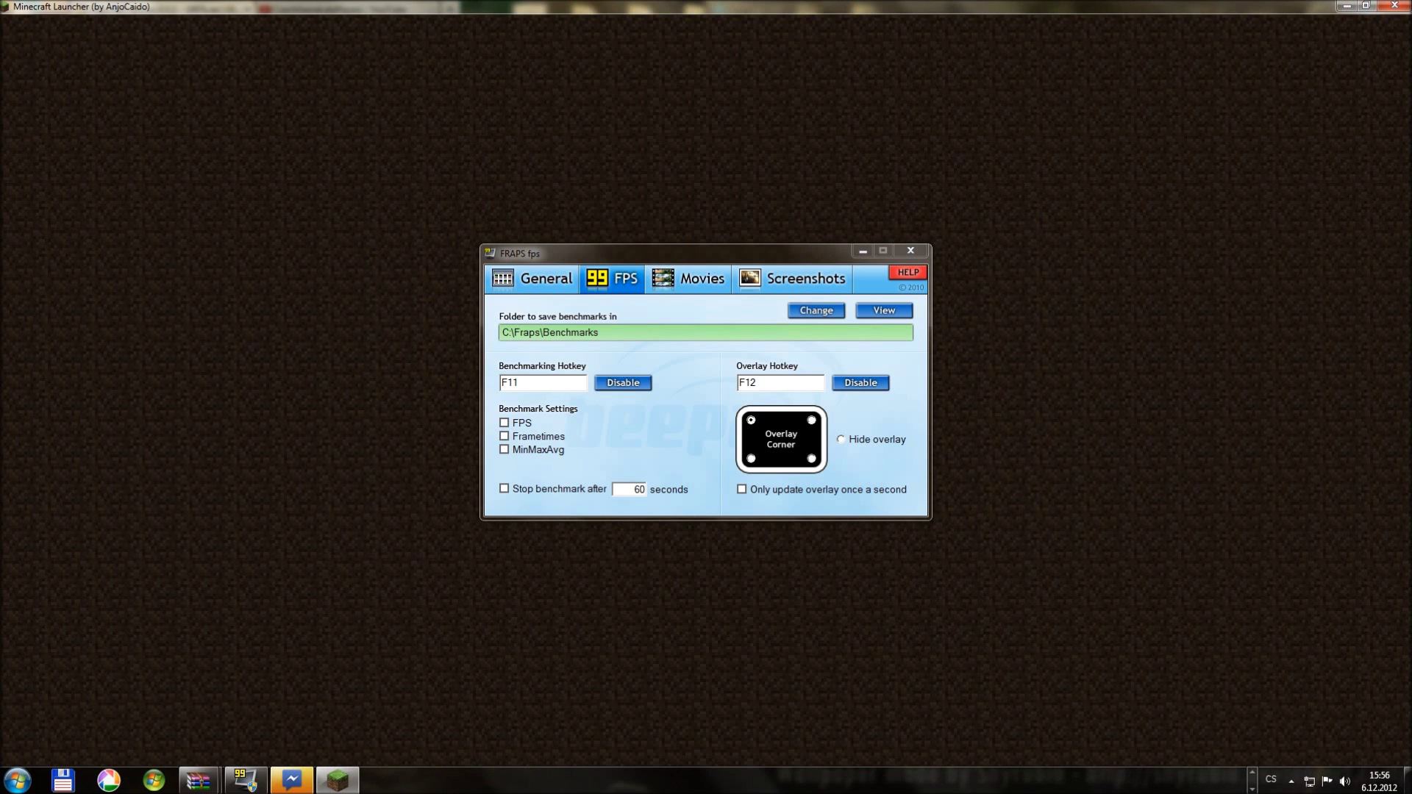
pyautogui.press('Return')
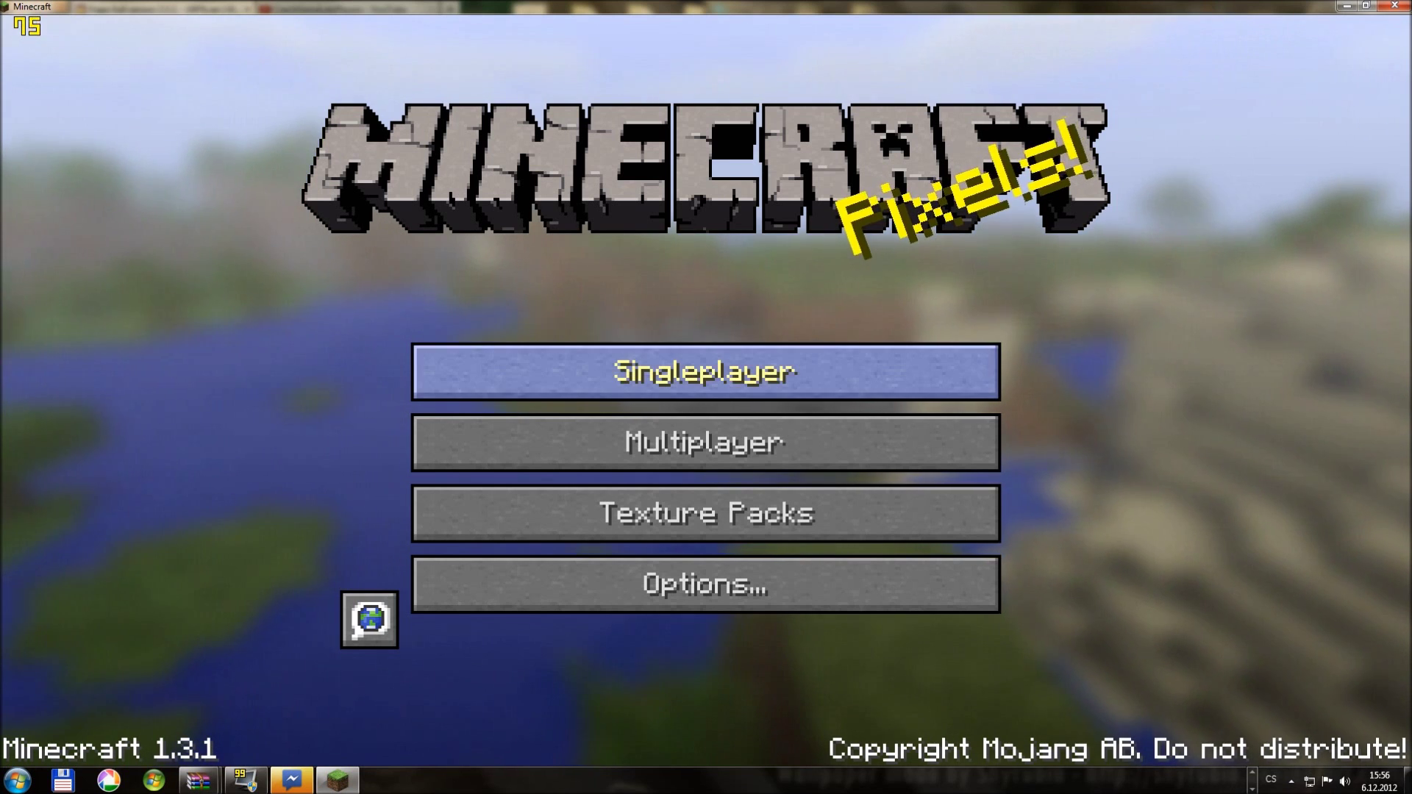
pyautogui.click(706, 372)
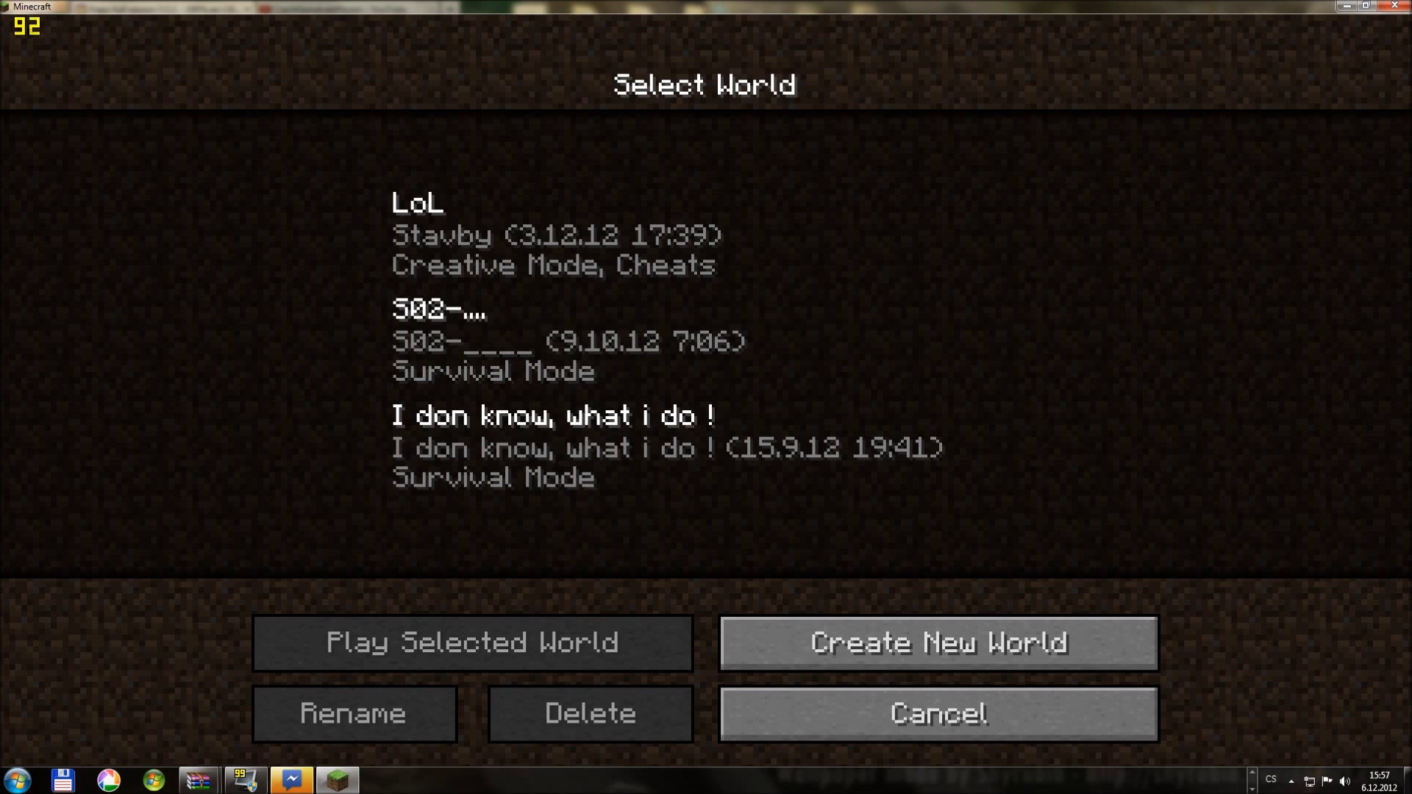
pyautogui.click(706, 236)
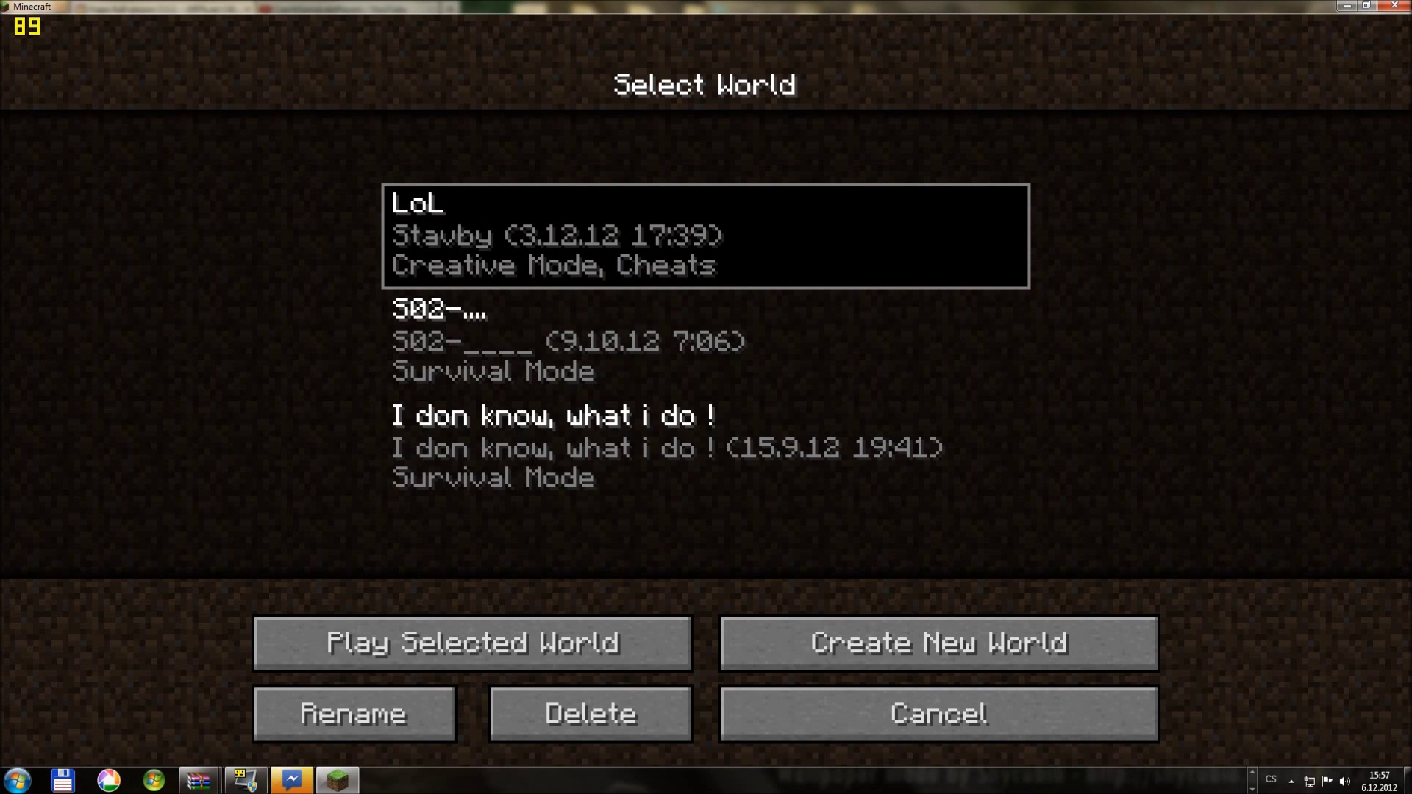
pyautogui.doubleClick(706, 236)
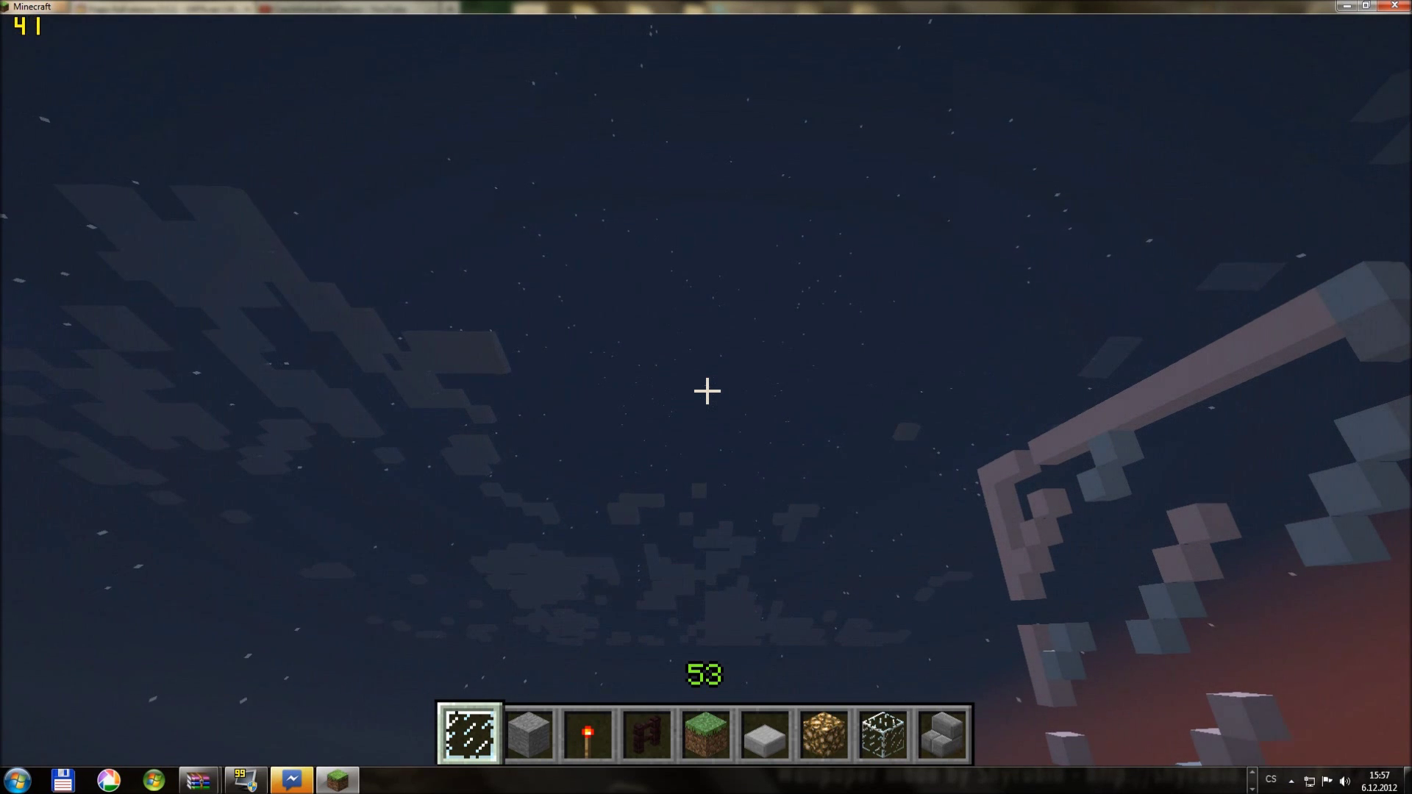
# Hide the in-game interface and move around the world with only the Fraps frame rate overlay displayed
pyautogui.press('F1')
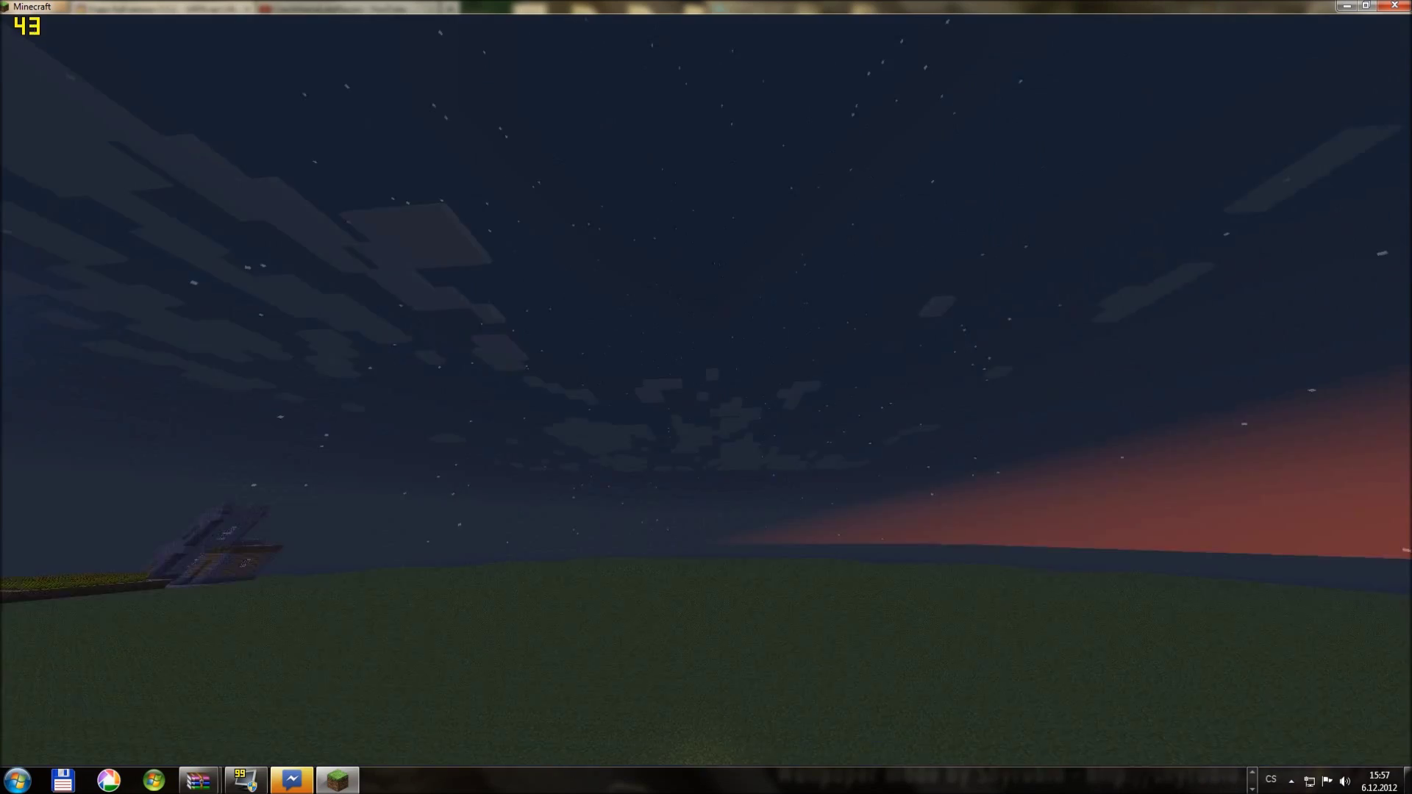
pyautogui.press('w')
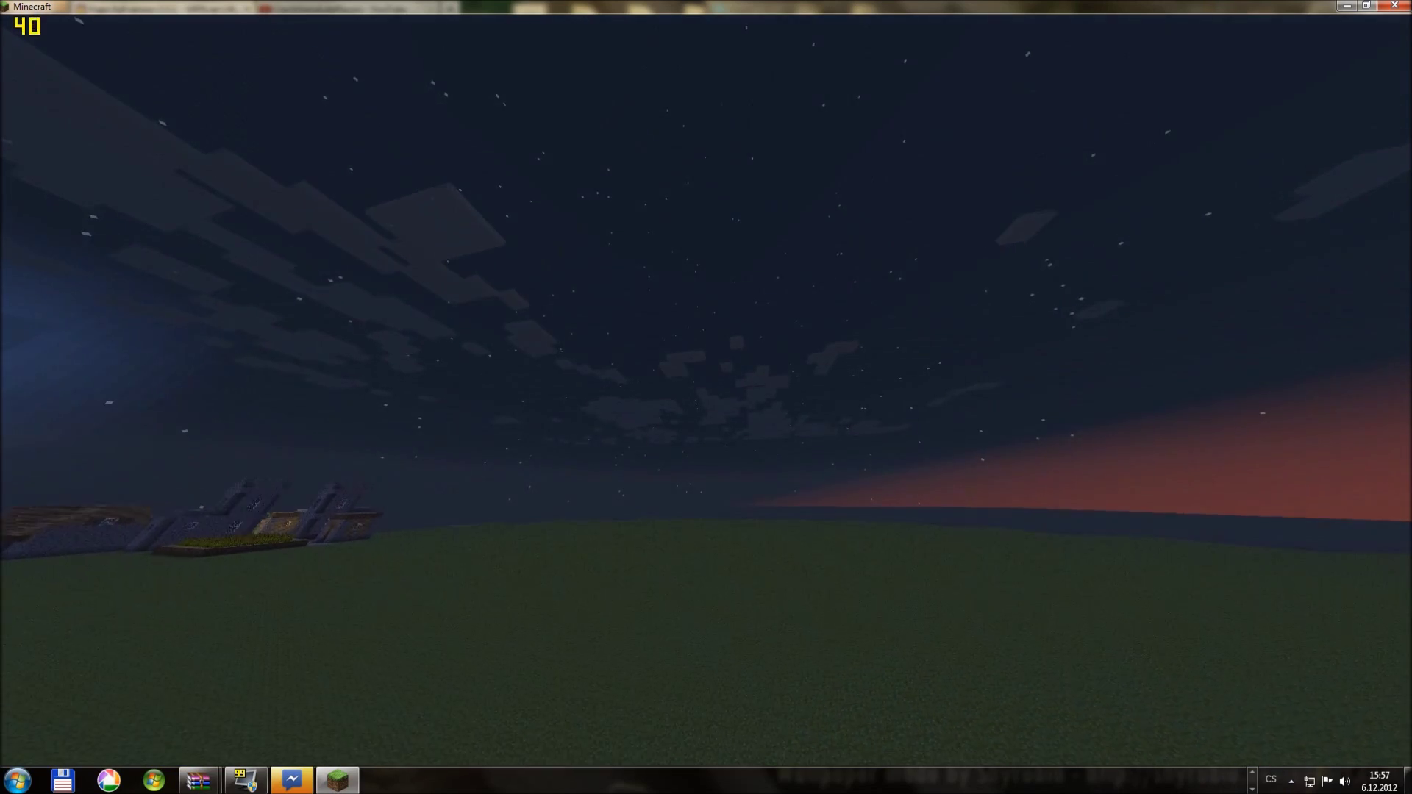
pyautogui.press('s')
pyautogui.press('d')
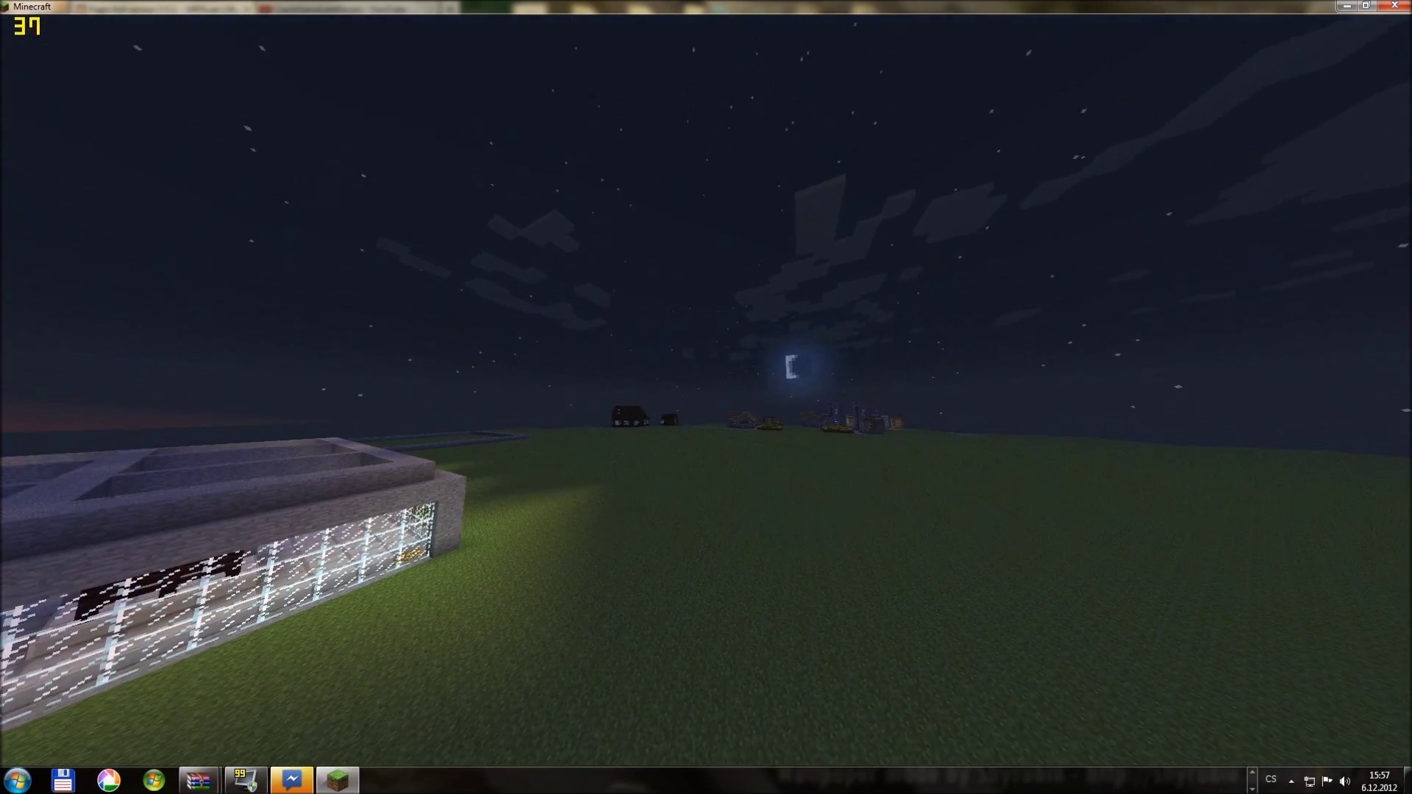
pyautogui.press('s')
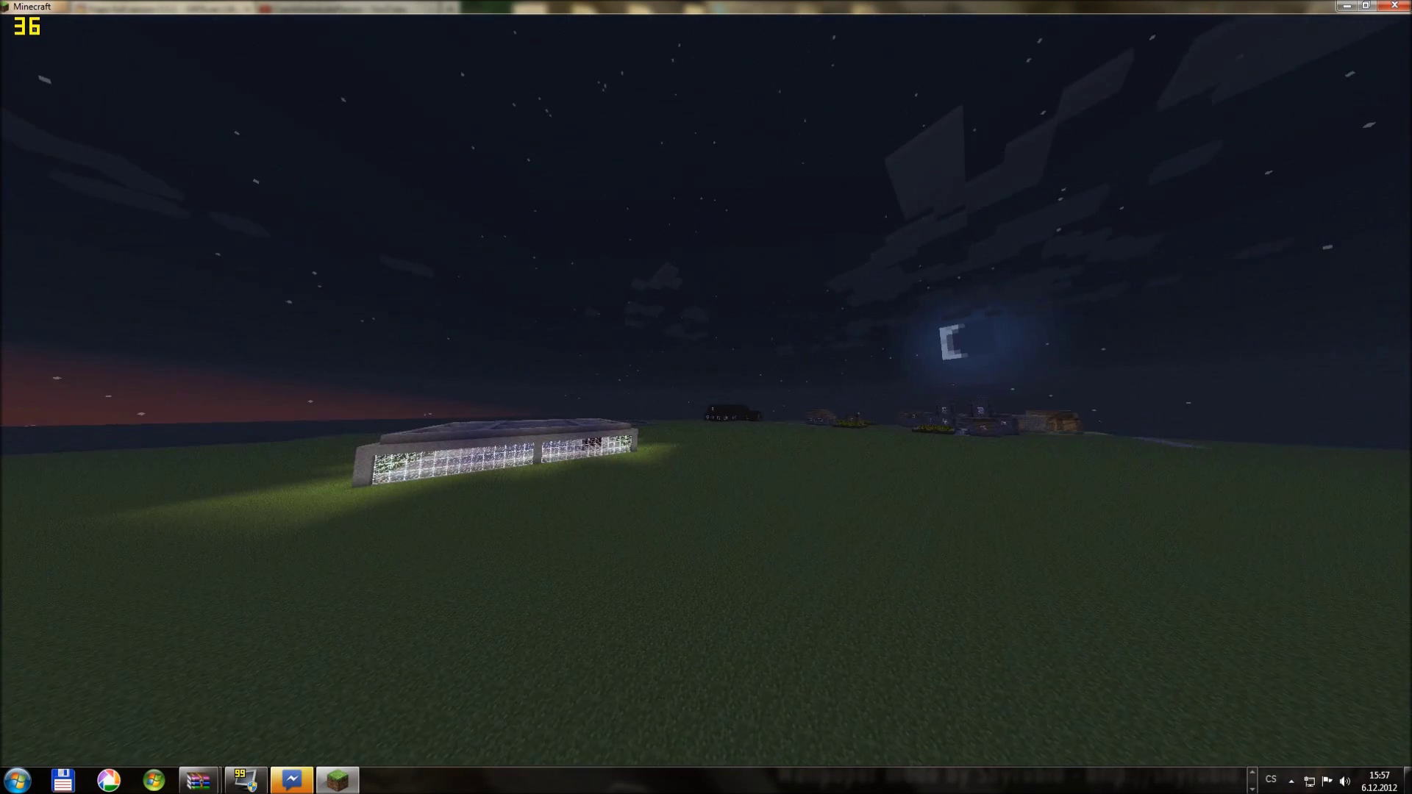
pyautogui.press('d')
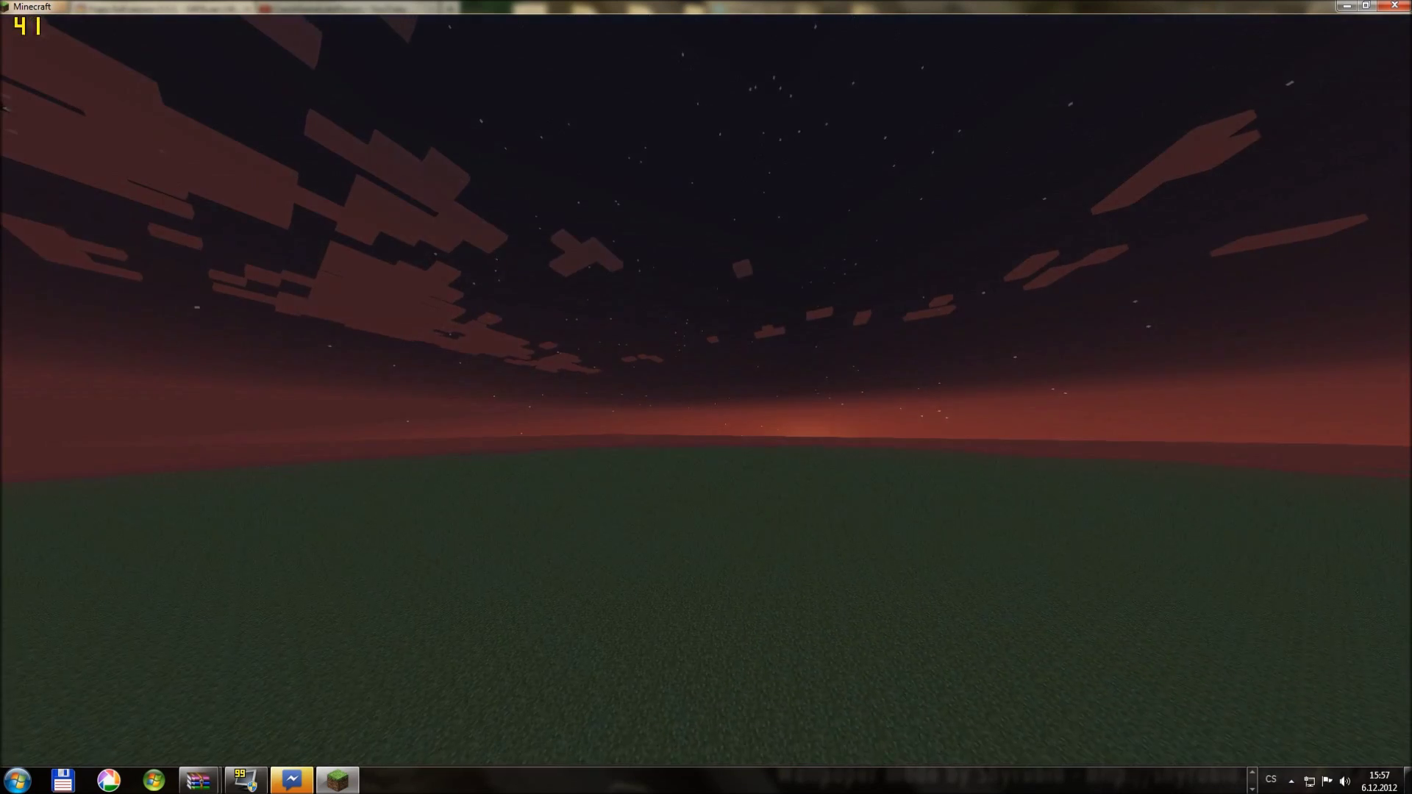
pyautogui.press('w')
pyautogui.press('w')
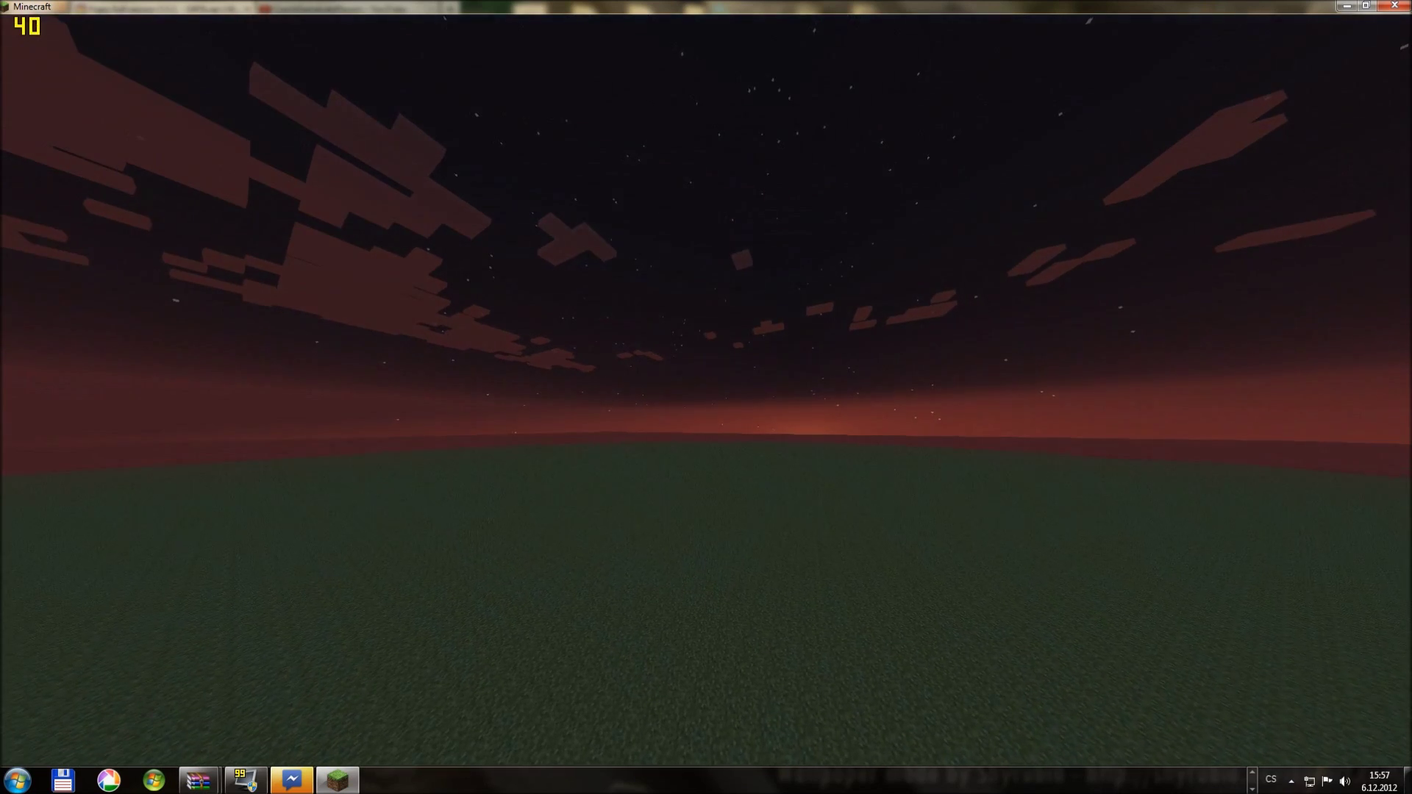
pyautogui.press('w')
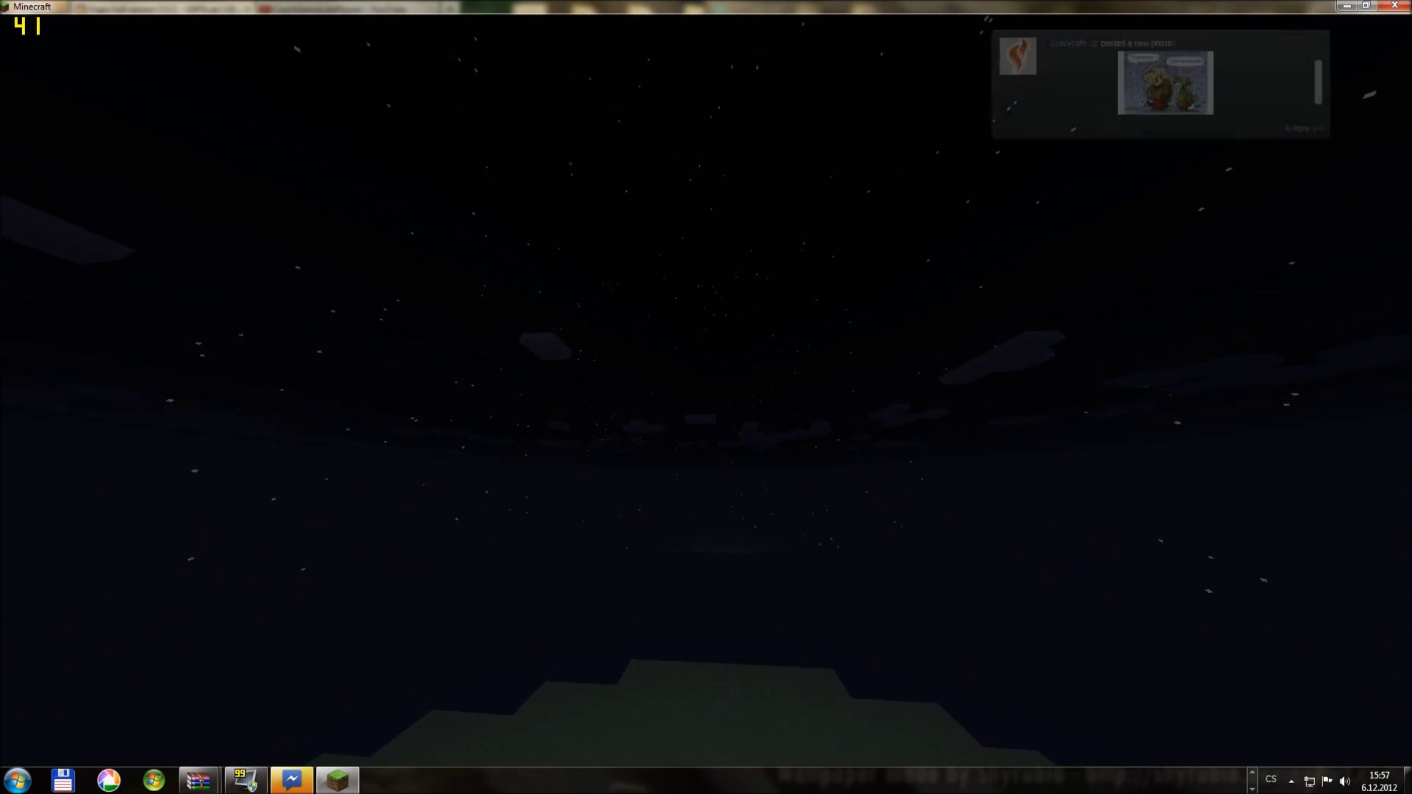
# Leave Minecraft, return to the browser and look through the comments on the Fraps archive's uloz.to download page
pyautogui.press('Escape')
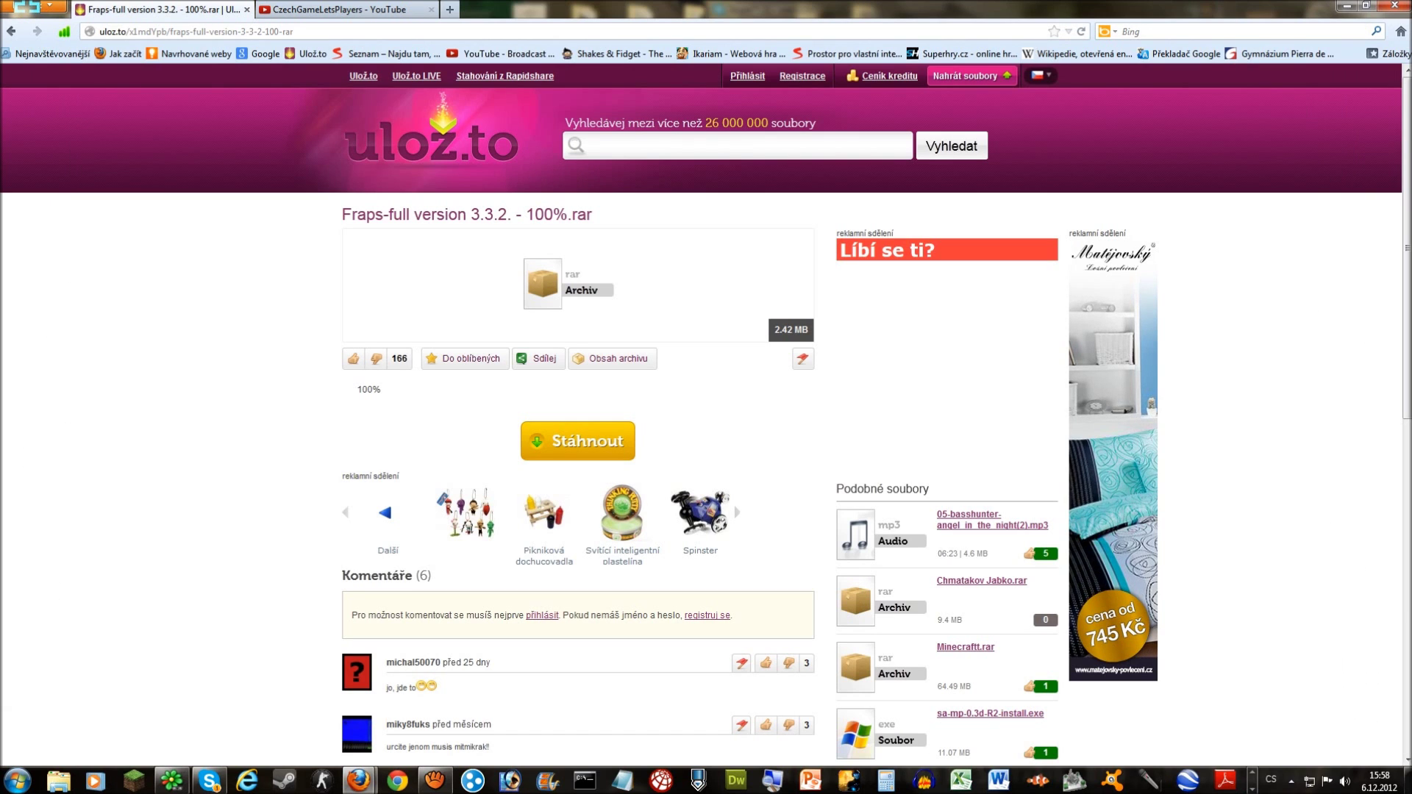
pyautogui.scroll(-5, 577, 442)
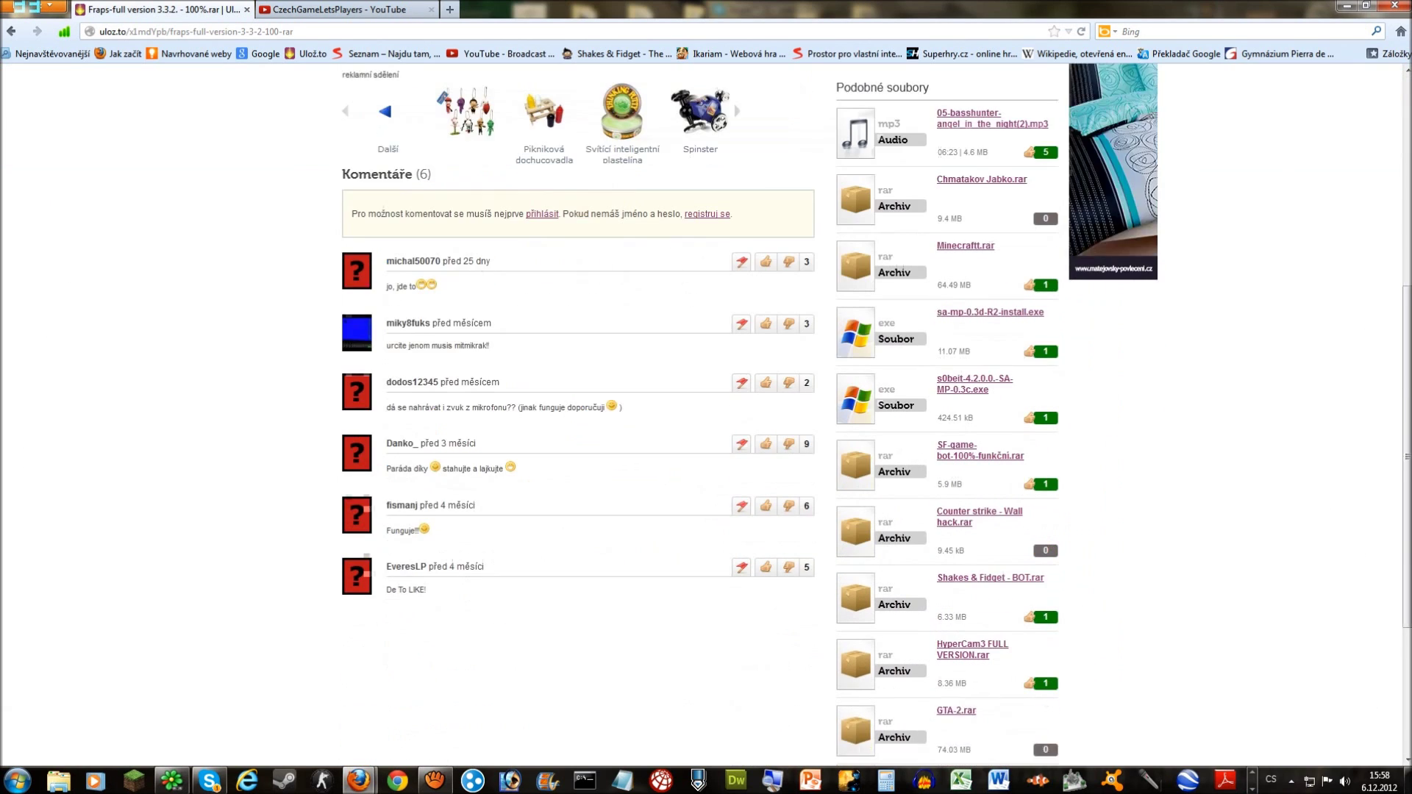
pyautogui.scroll(5, 578, 442)
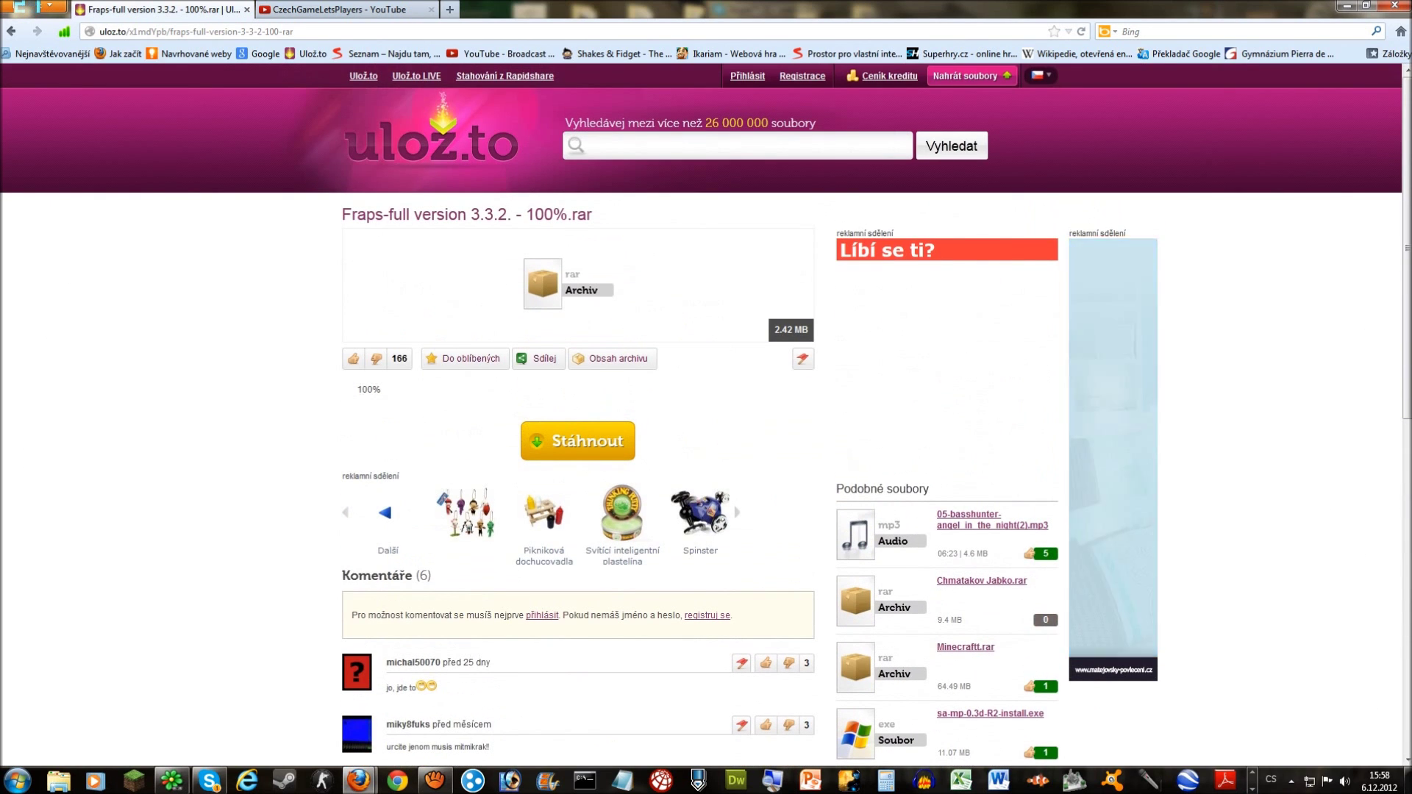